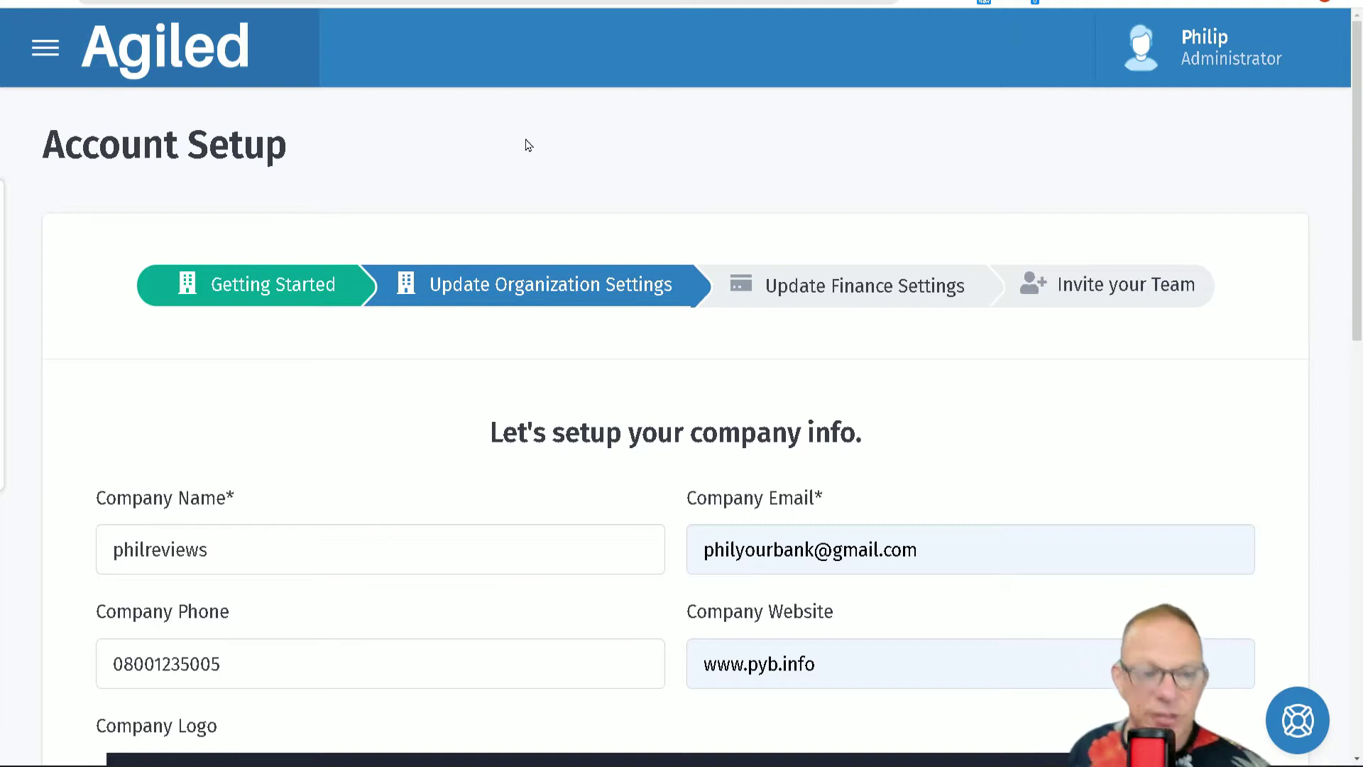
Step: Review the company info and regional defaults in the organization settings, and continue to the finance settings
scroll(849, 340, down, 4)
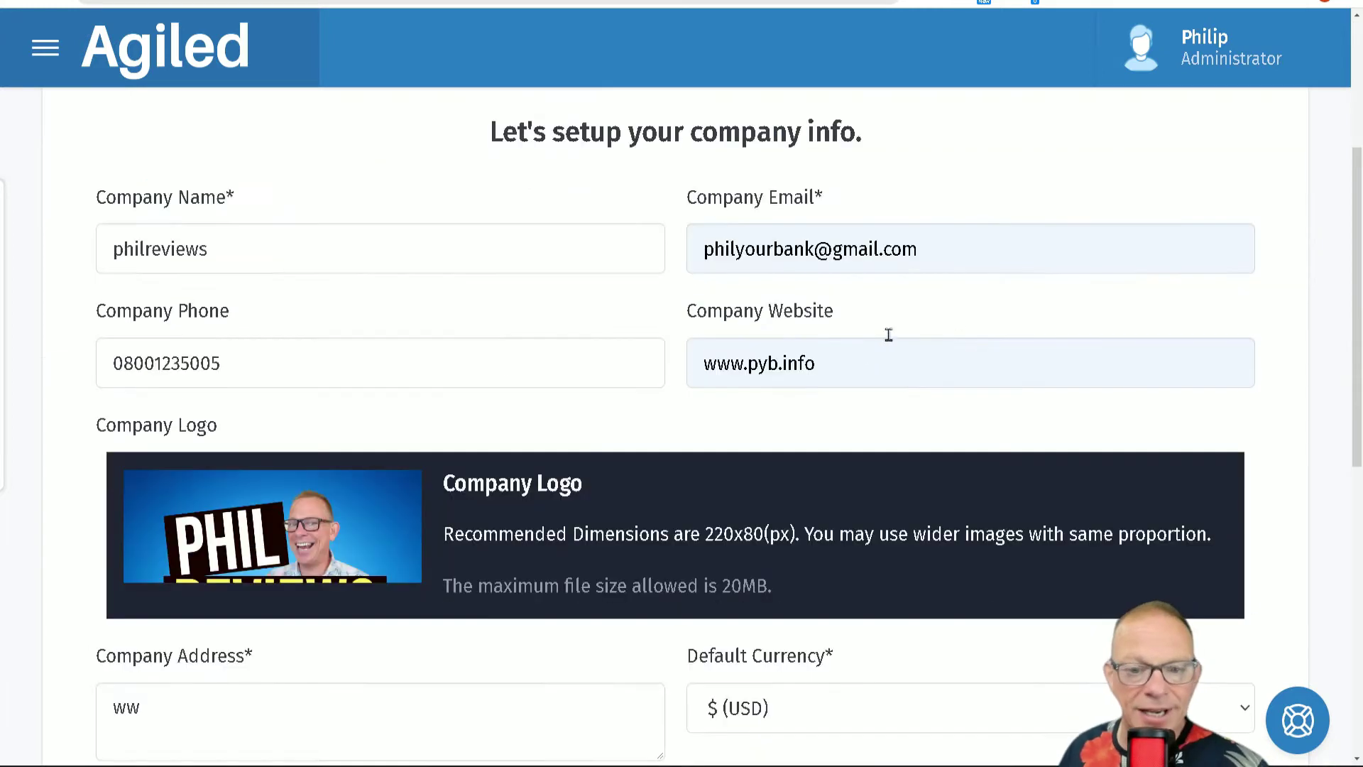
scroll(1038, 483, down, 3)
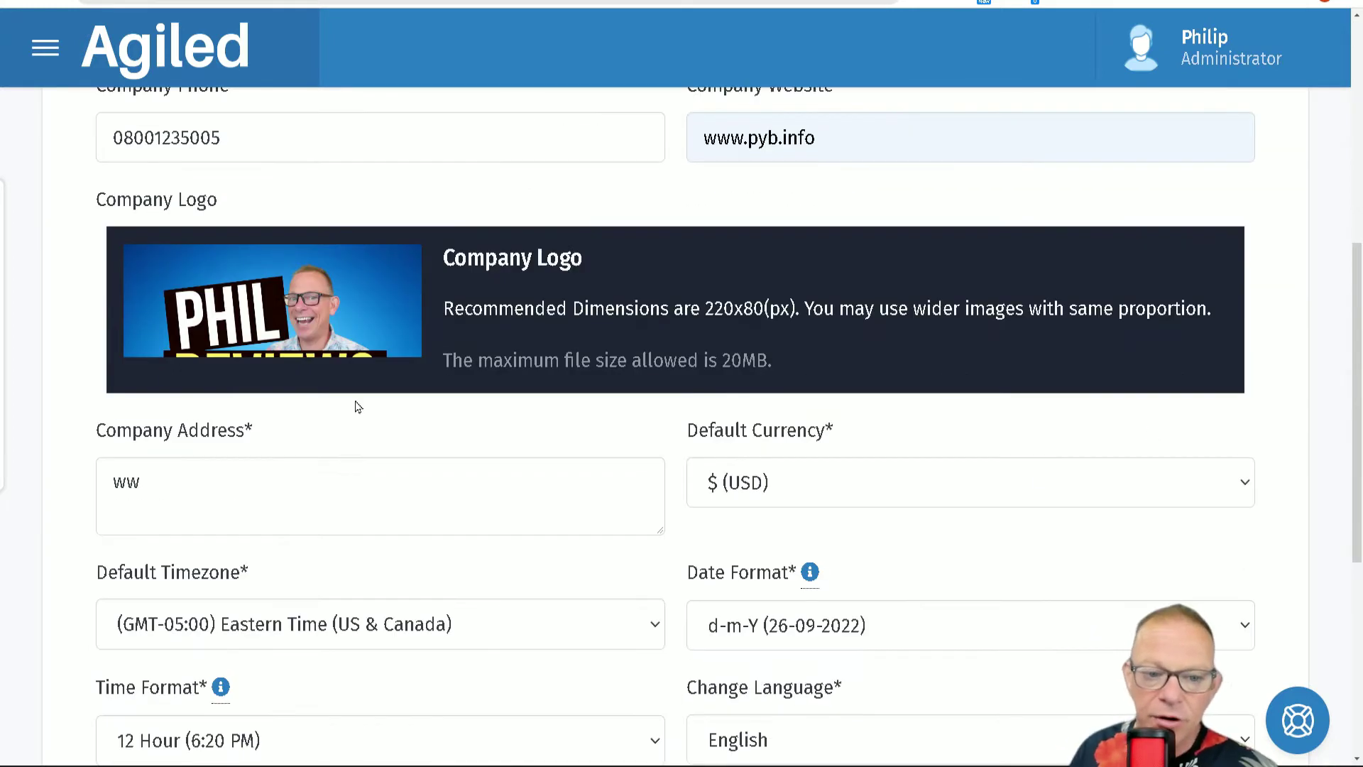
scroll(322, 405, down, 3)
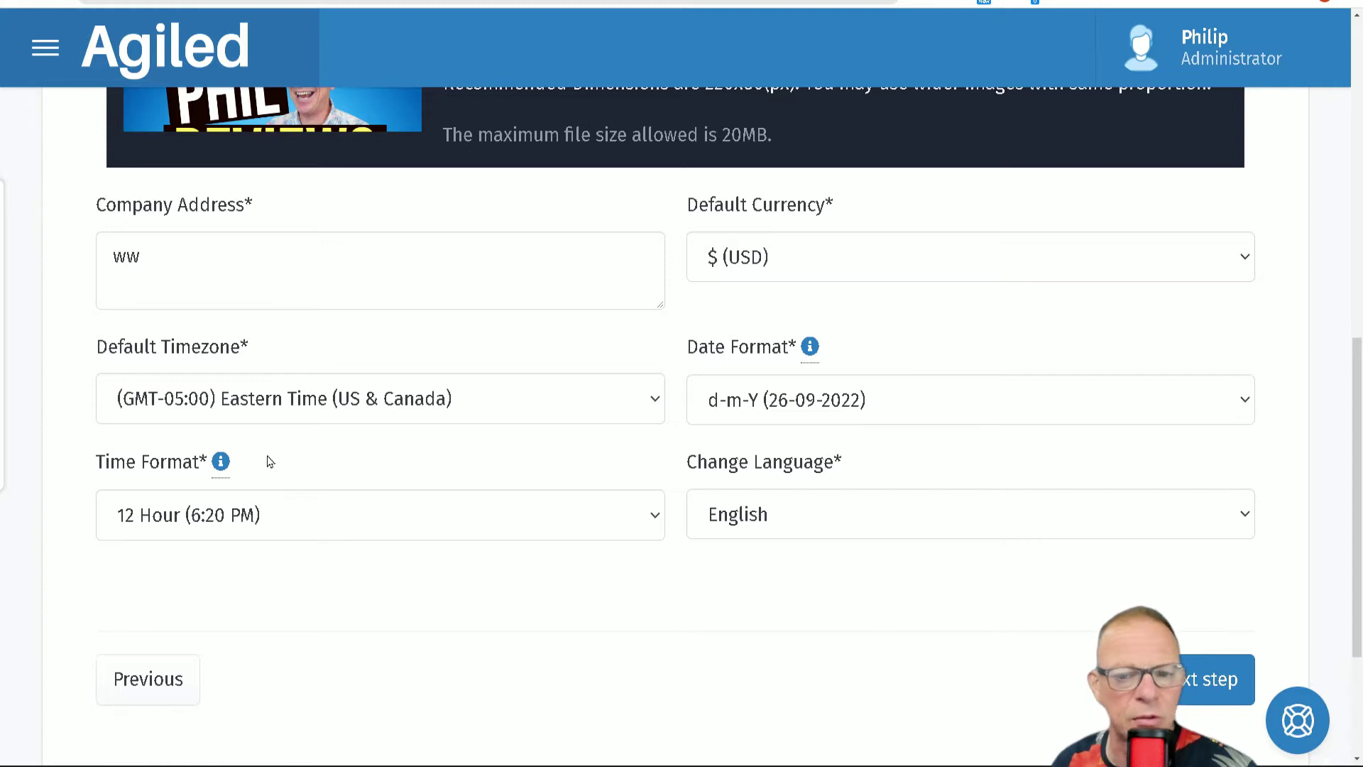
scroll(867, 726, up, 6)
scroll(843, 724, down, 6)
scroll(831, 697, down, 3)
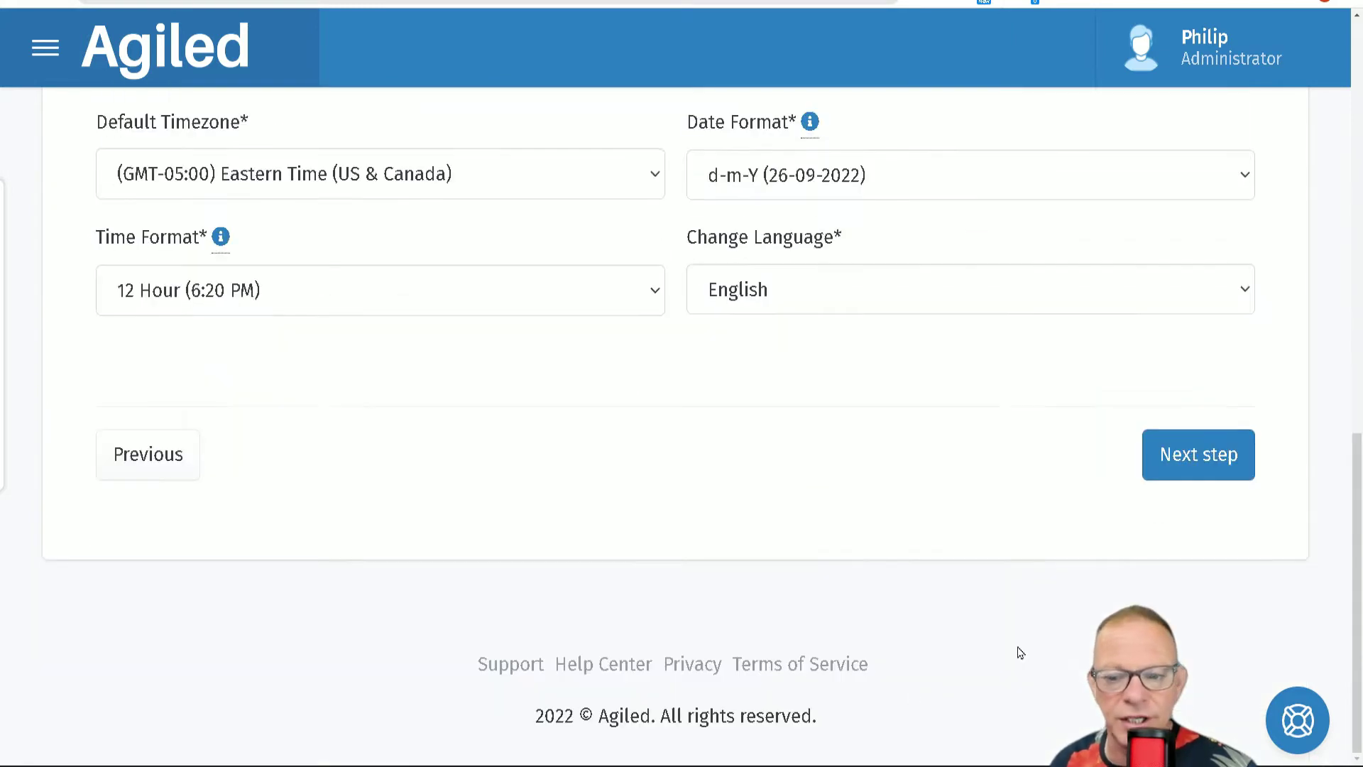
click(1189, 474)
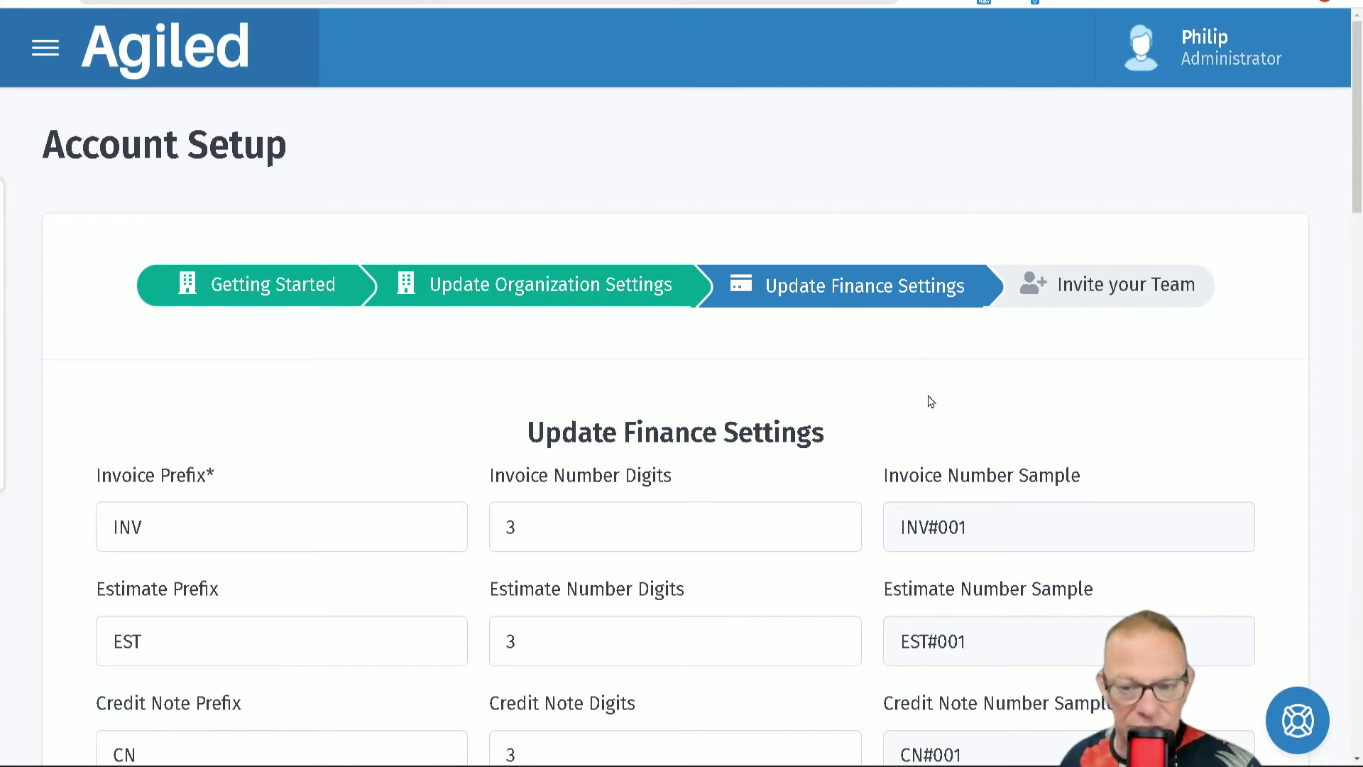
Step: Examine the finance settings, including the number prefixes, invoice templates, due days, tax options and invoice terms
scroll(930, 402, down, 10)
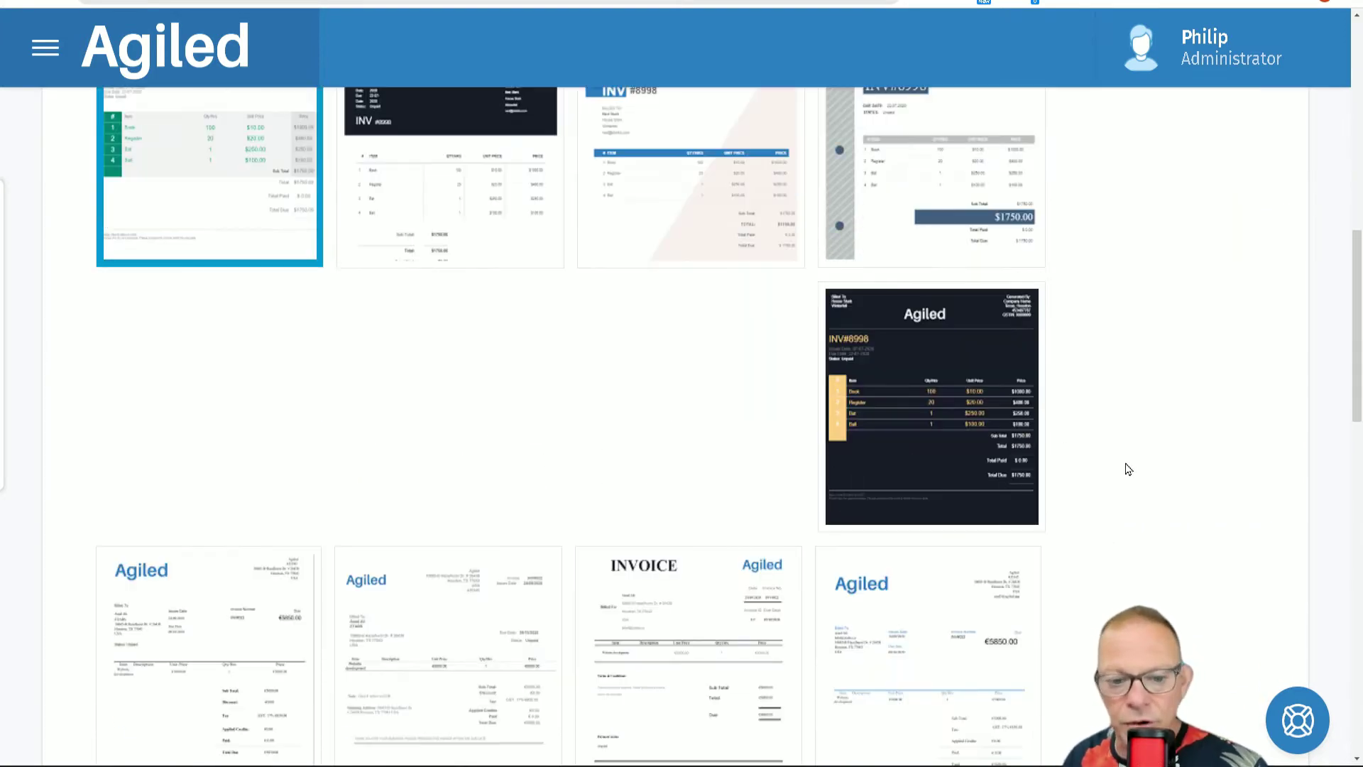
scroll(1129, 469, down, 6)
scroll(362, 406, down, 3)
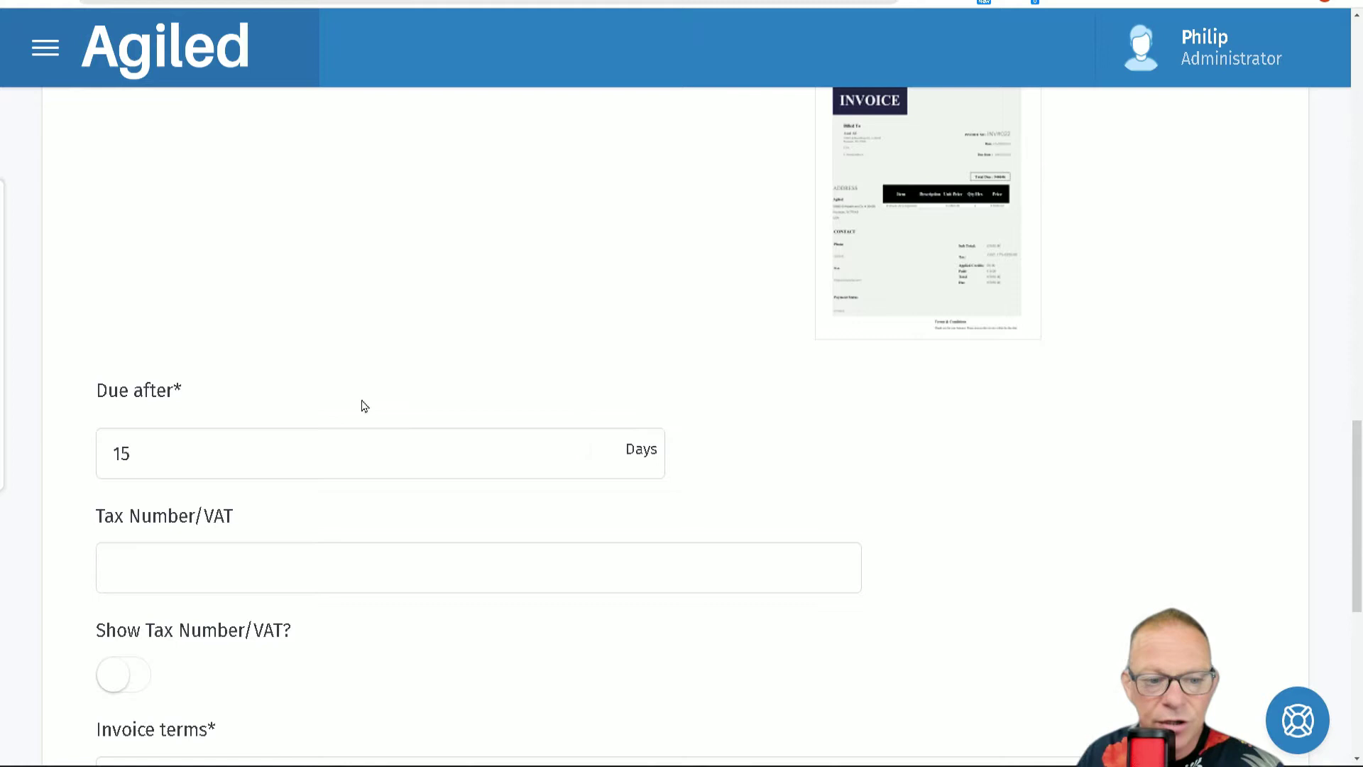
scroll(475, 359, down, 3)
scroll(471, 377, up, 2)
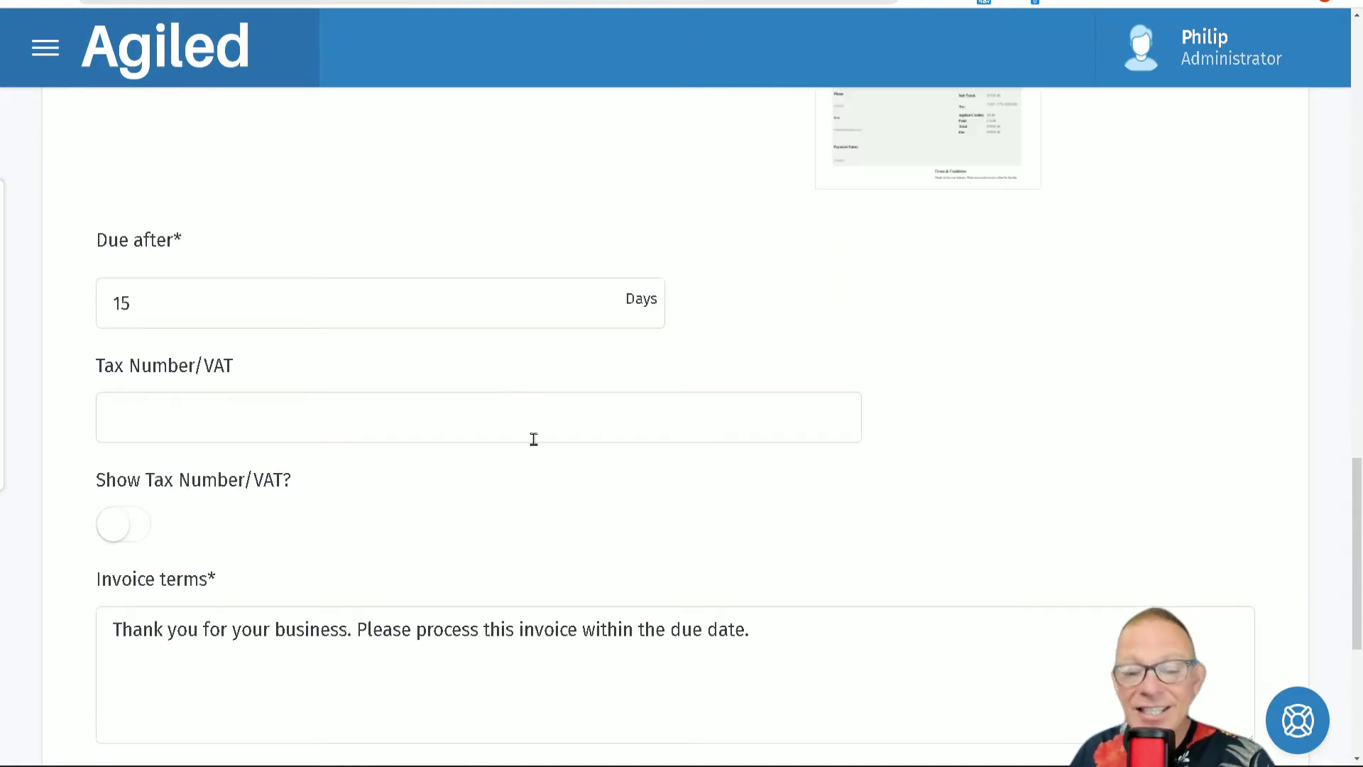
scroll(539, 440, up, 8)
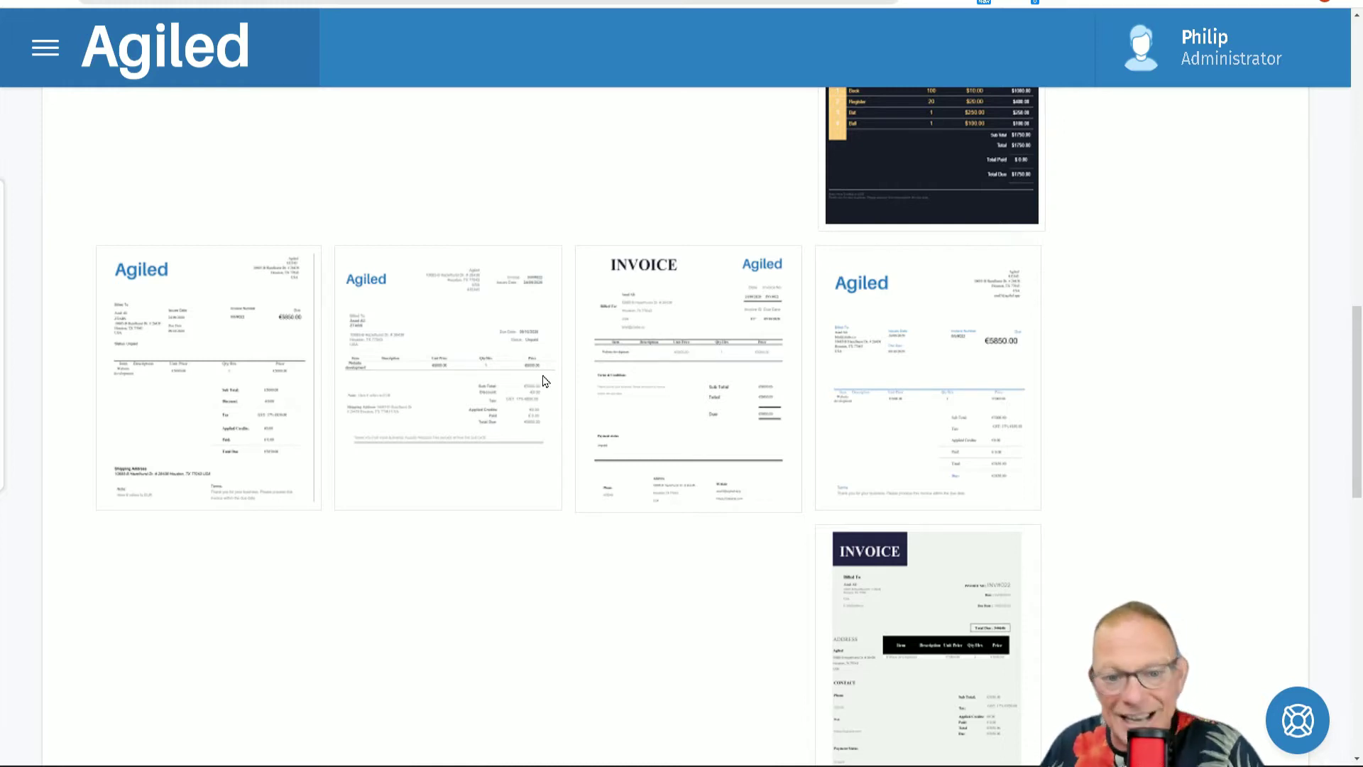
scroll(538, 472, up, 8)
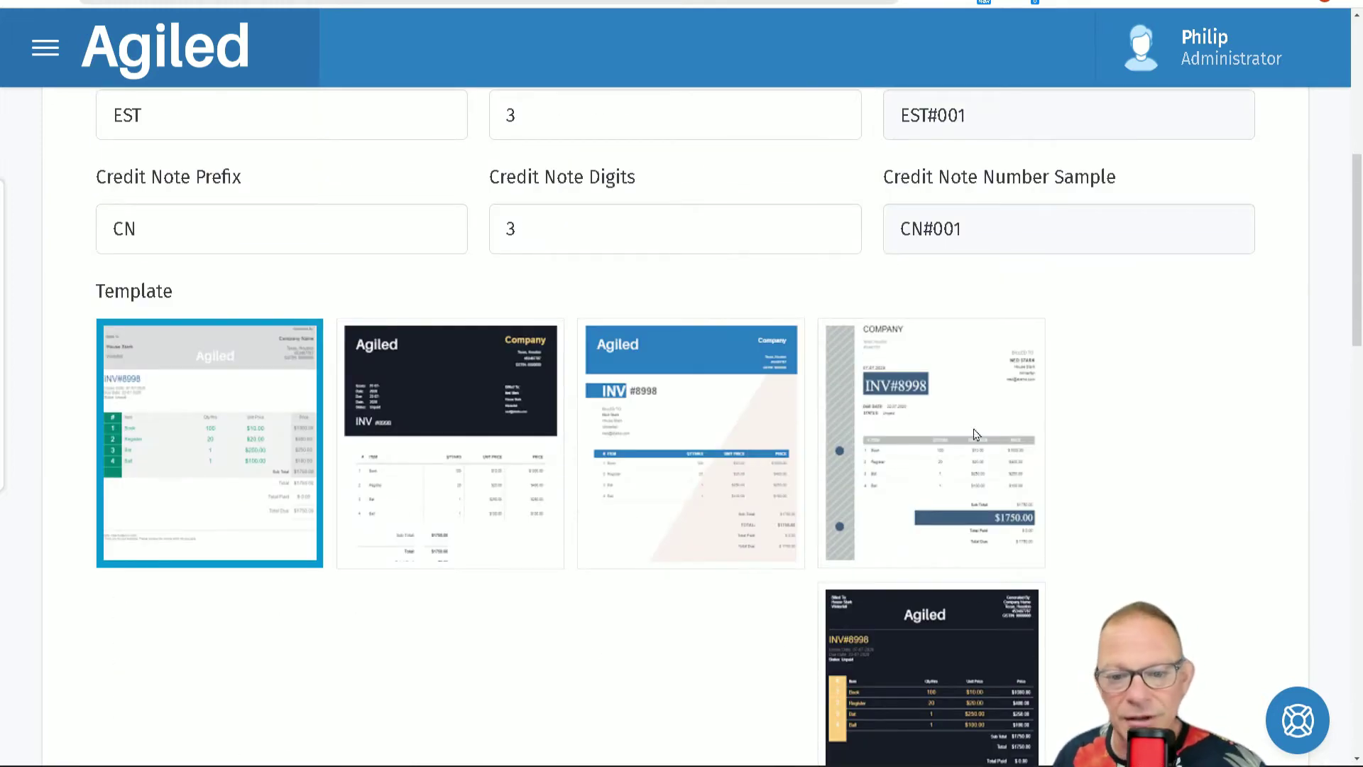
scroll(1143, 435, up, 5)
scroll(1139, 454, down, 12)
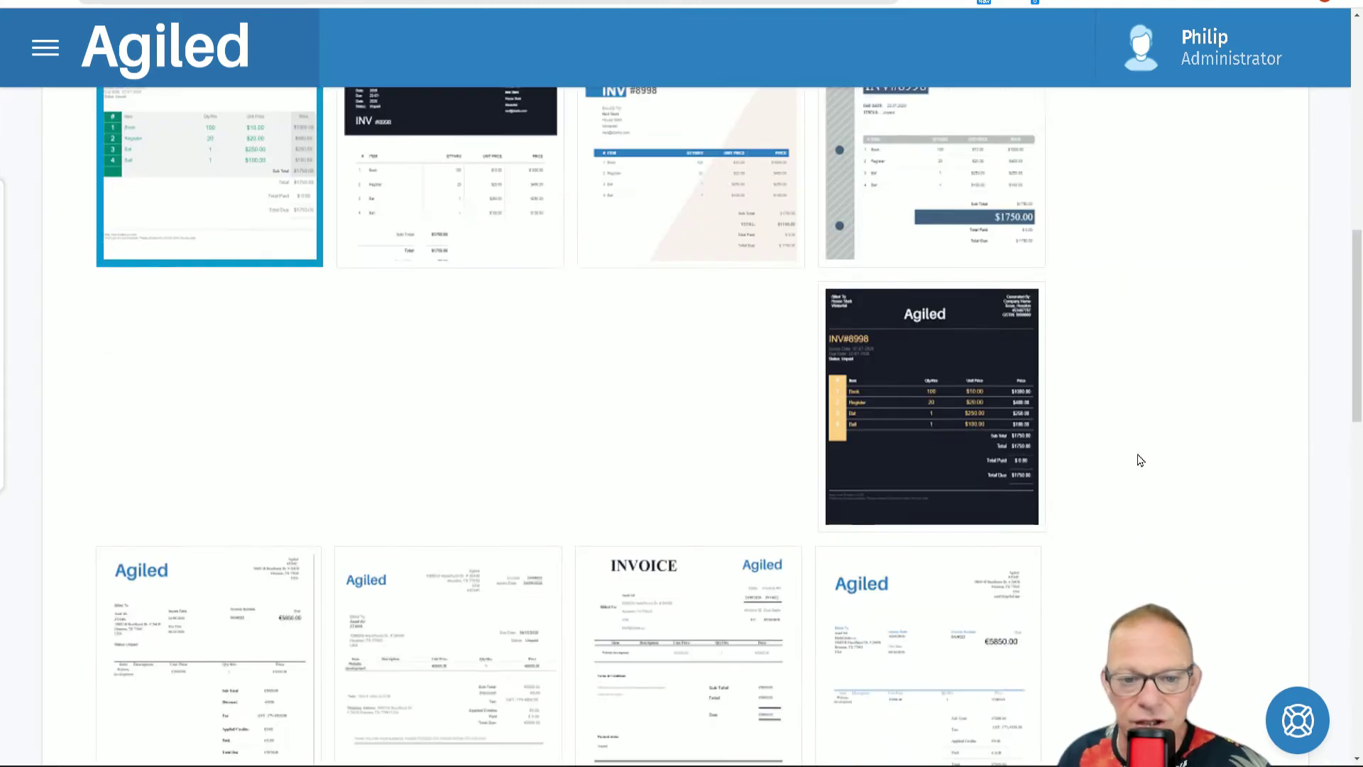
scroll(993, 412, up, 15)
scroll(856, 453, down, 11)
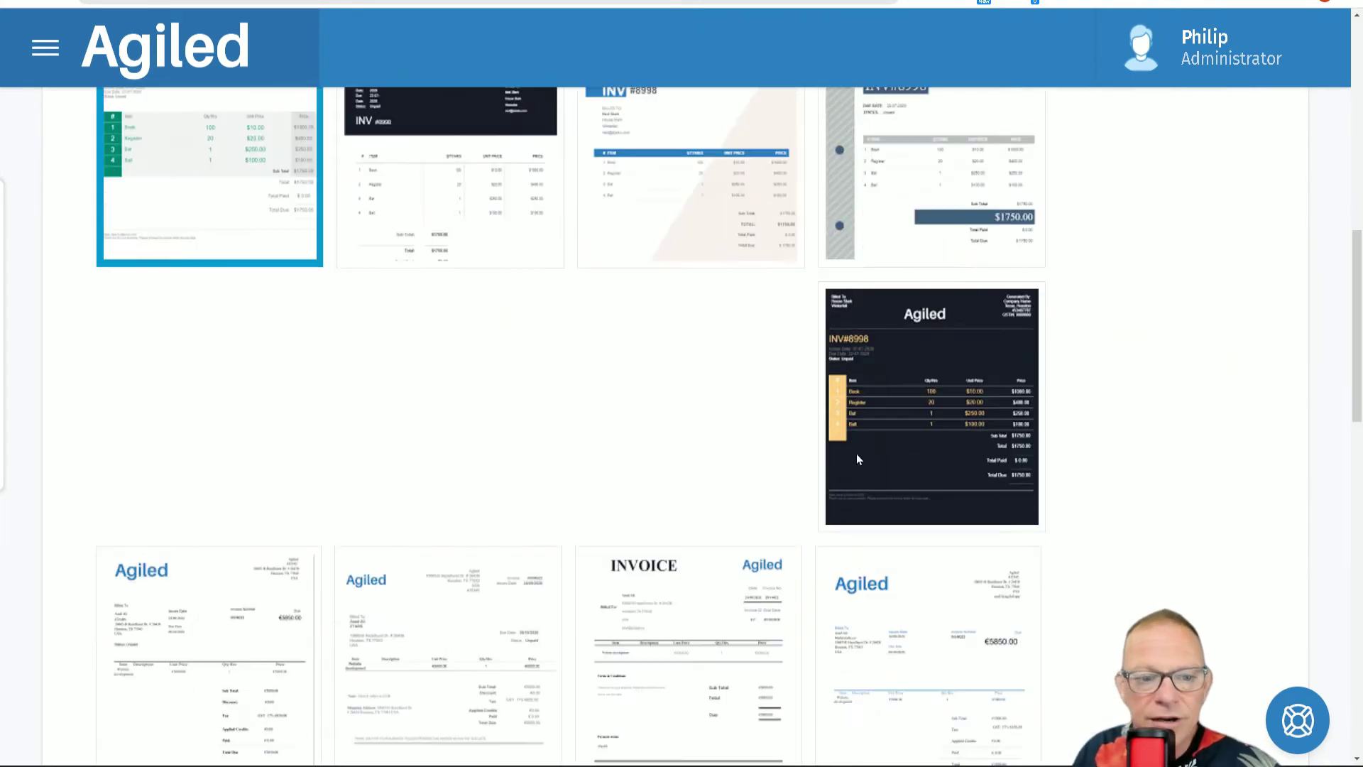
scroll(856, 448, up, 7)
scroll(767, 205, down, 5)
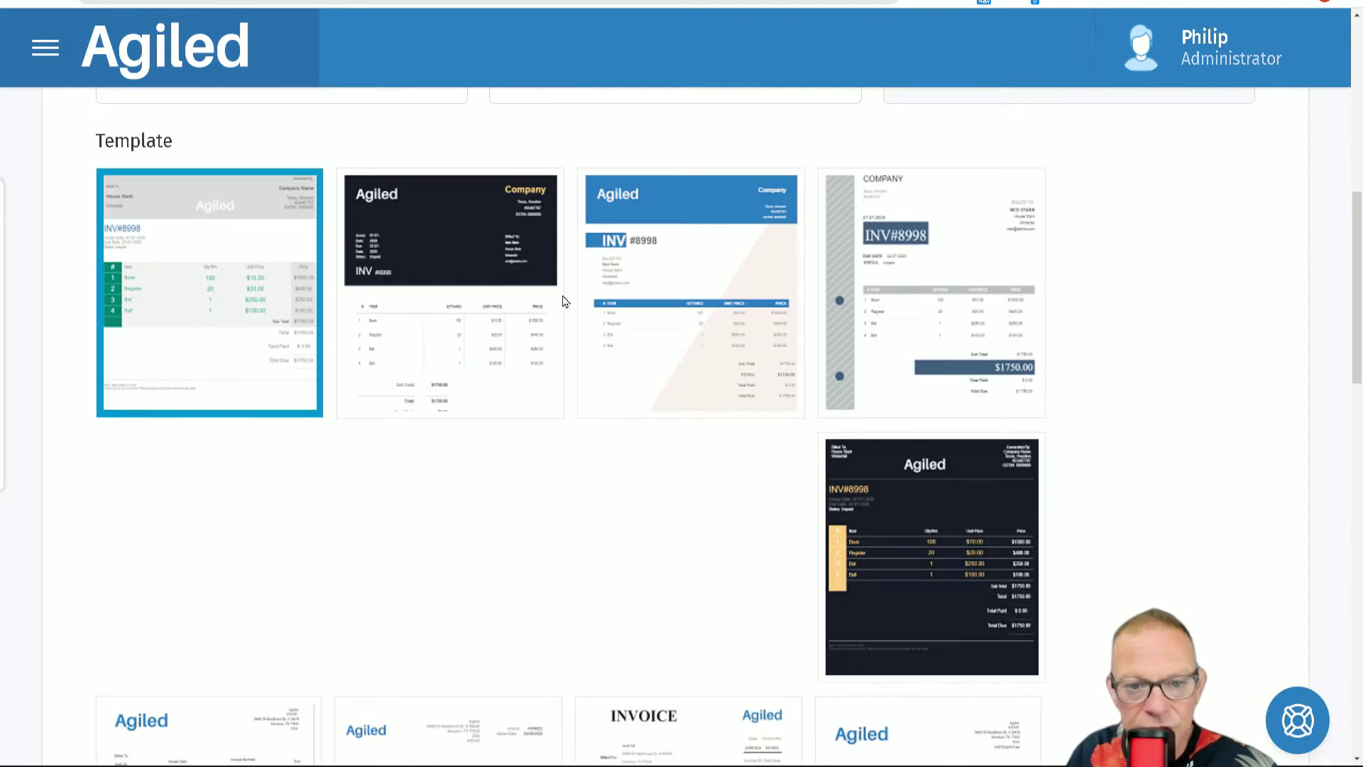
Step: Keep the default finance settings and invoice template, and continue to the team invitation stage
scroll(774, 403, down, 1)
click(413, 634)
scroll(568, 473, down, 11)
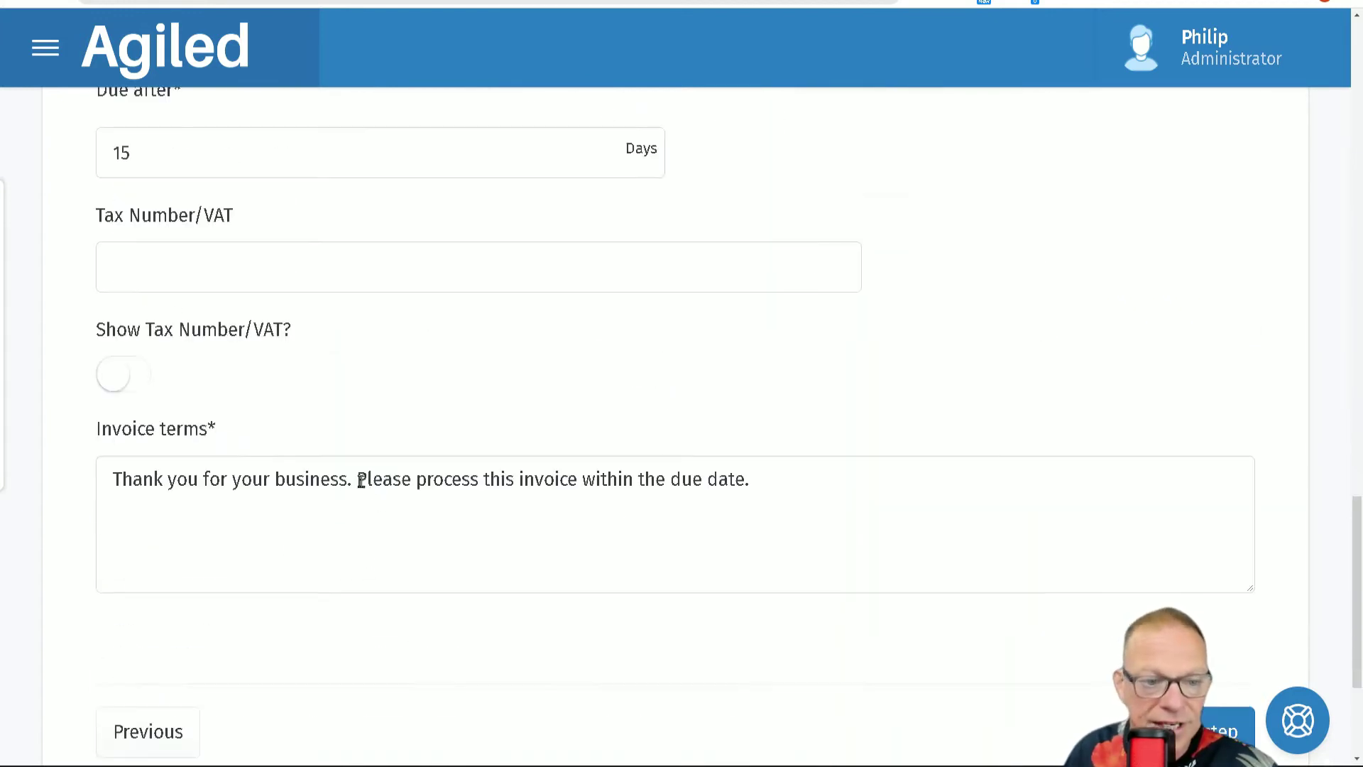
scroll(423, 459, down, 4)
scroll(431, 280, down, 3)
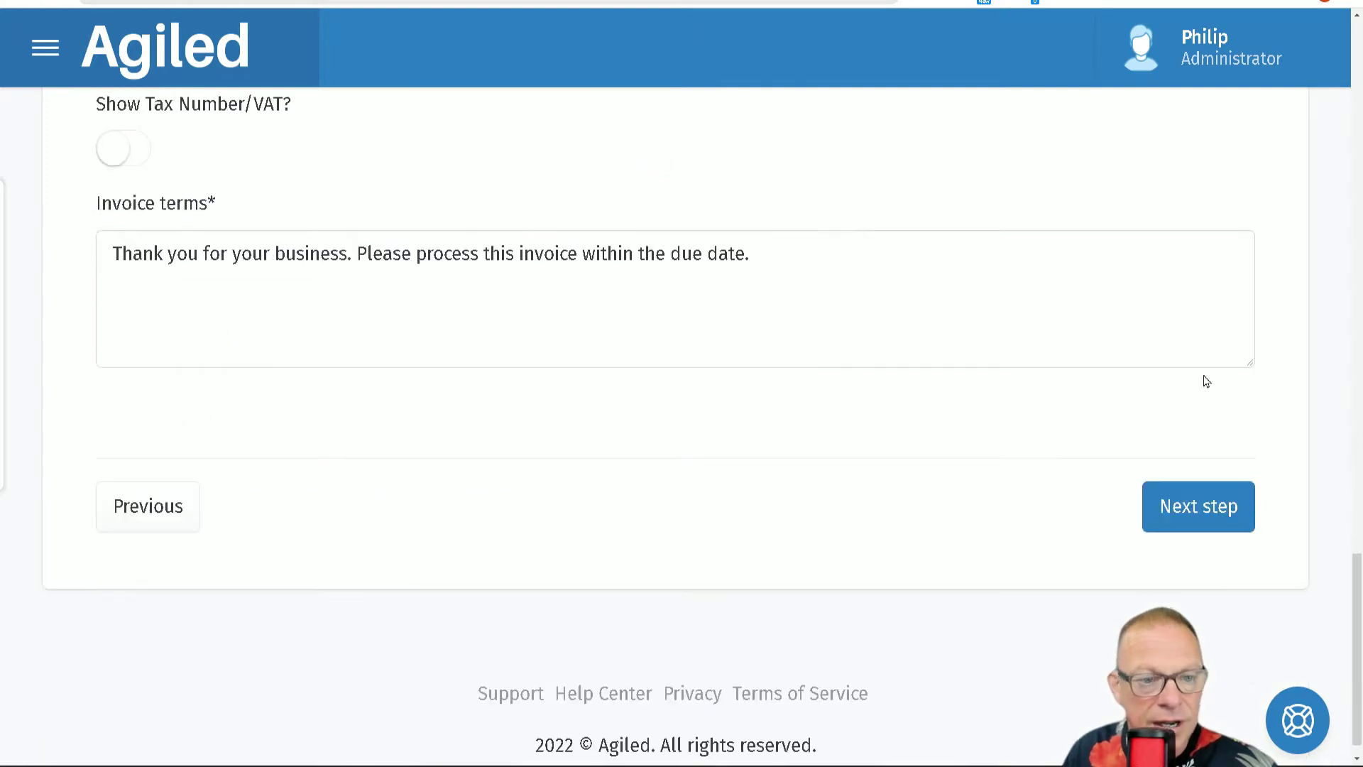
click(1200, 527)
scroll(707, 554, up, 1)
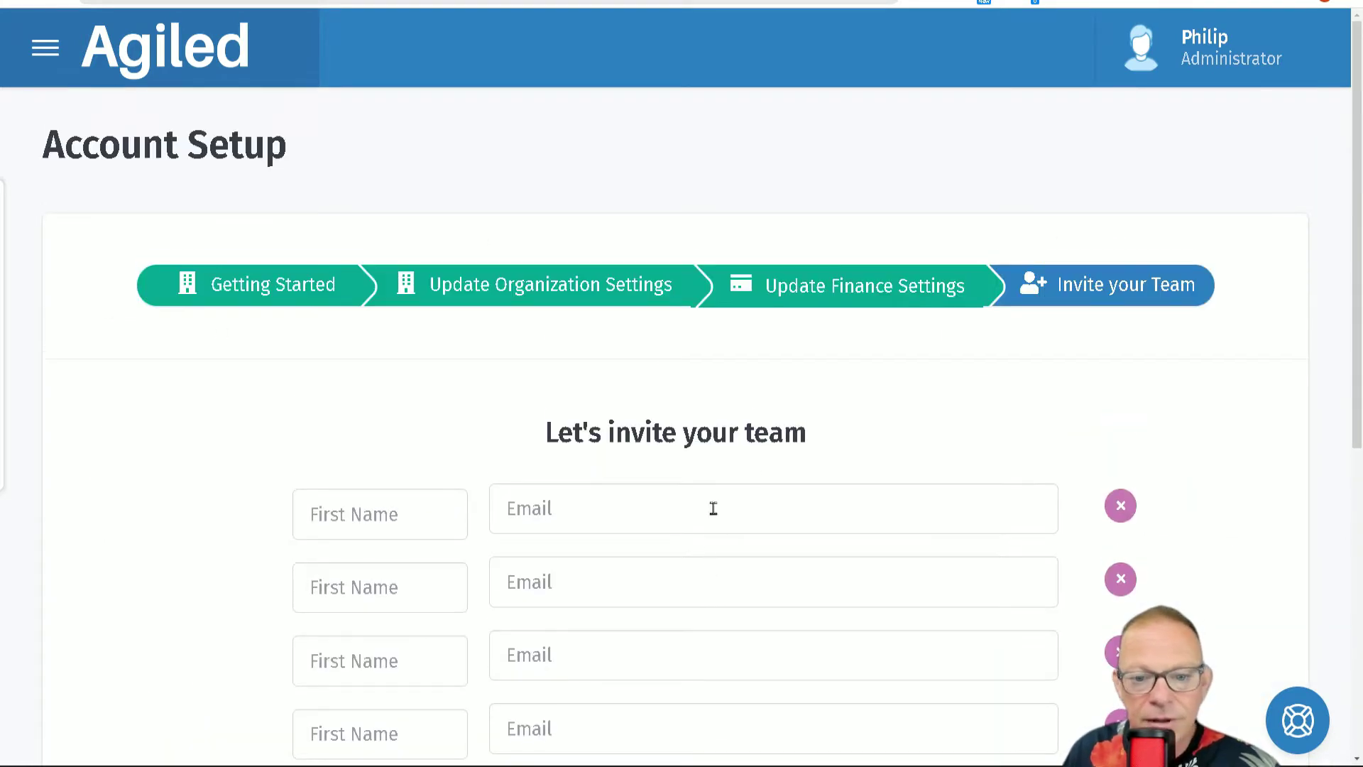
Step: Submit the team invitation form without adding anyone, and skip the app integrations to reach the main dashboard
scroll(963, 393, down, 3)
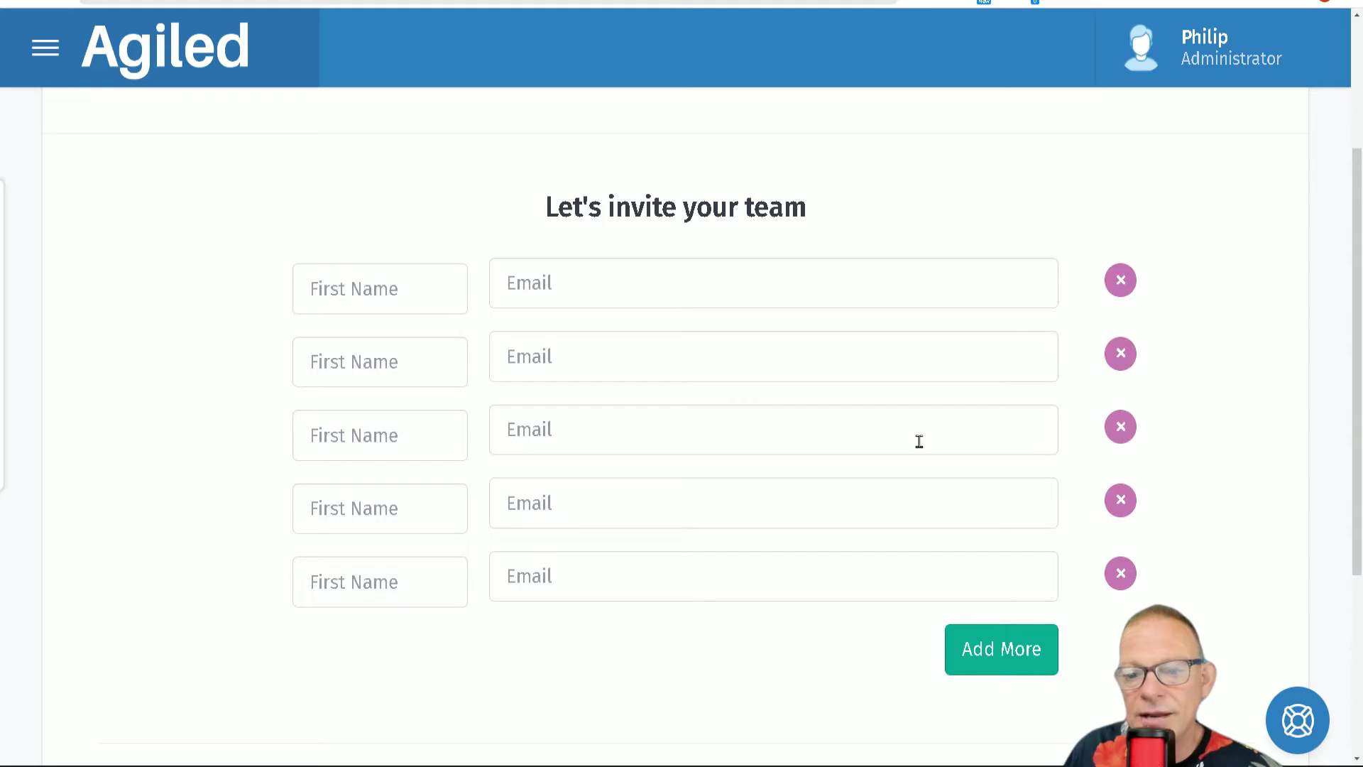
scroll(918, 442, up, 3)
scroll(897, 450, down, 7)
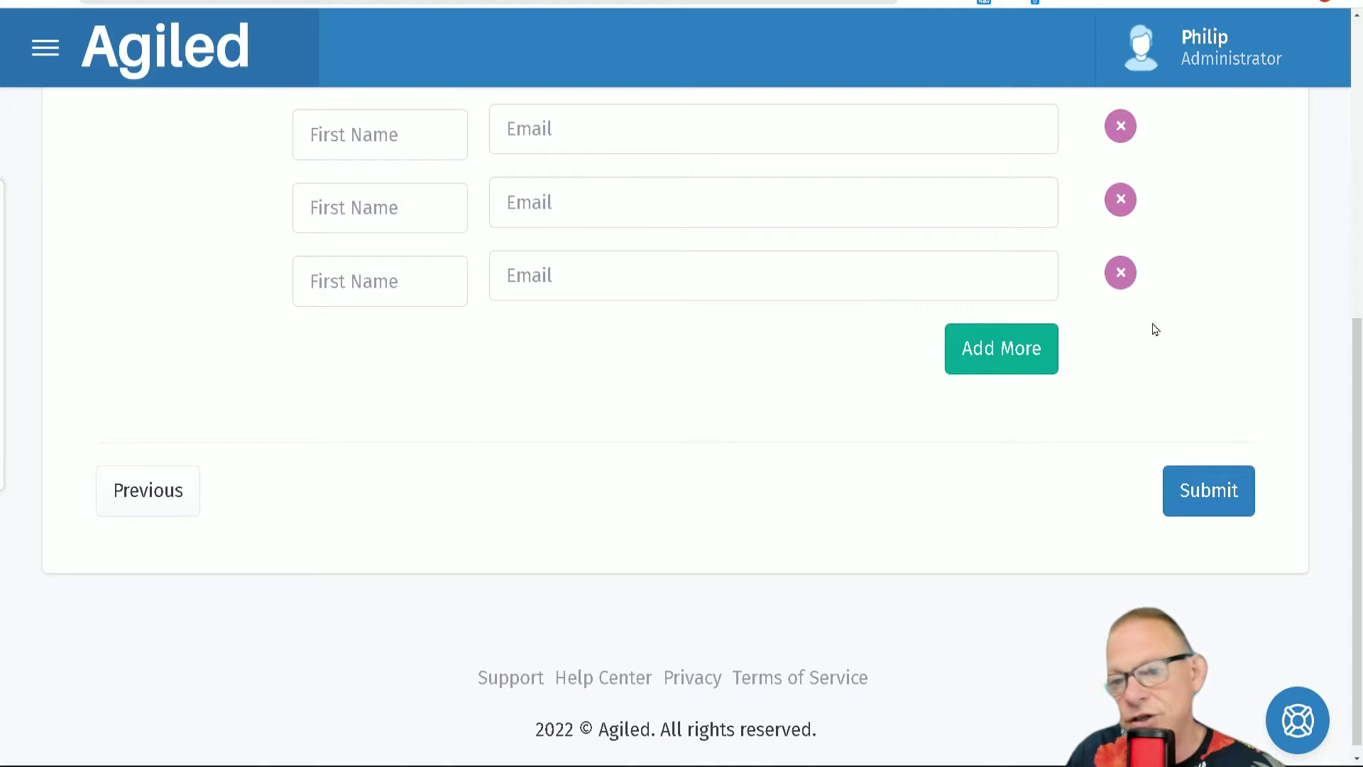
click(1001, 348)
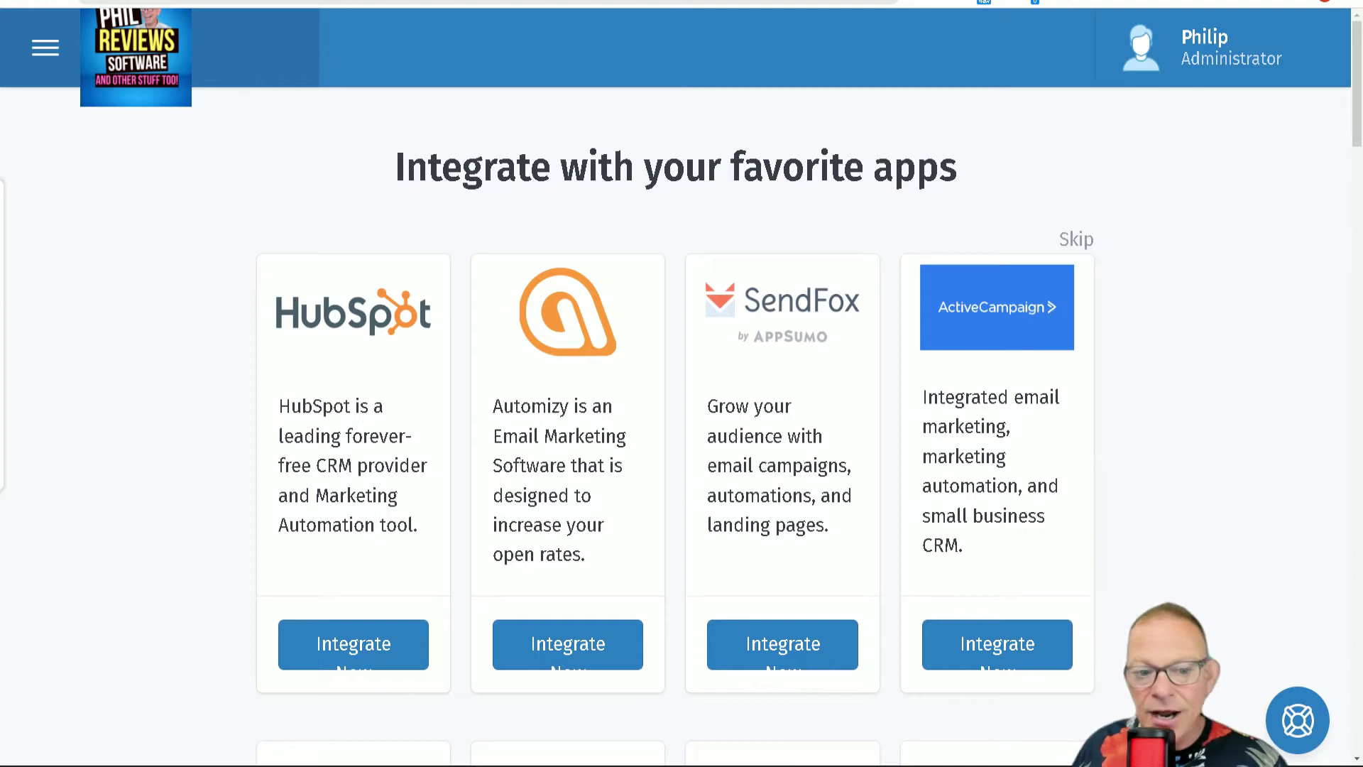
mouse_move(1355, 126)
mouse_down()
mouse_move(1354, 542)
mouse_move(1354, 152)
mouse_up()
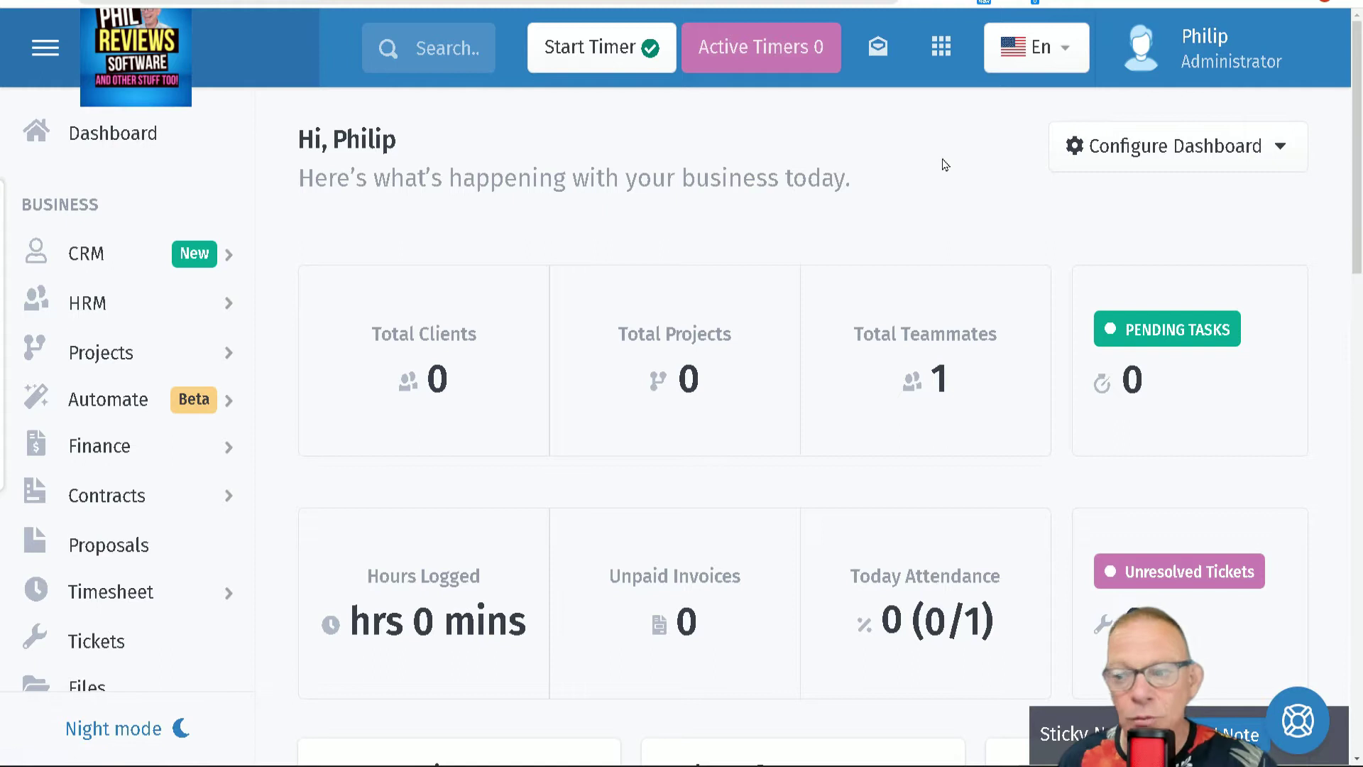
Step: Look over the dashboard's business overview and show the pages available under CRM
scroll(952, 168, down, 1)
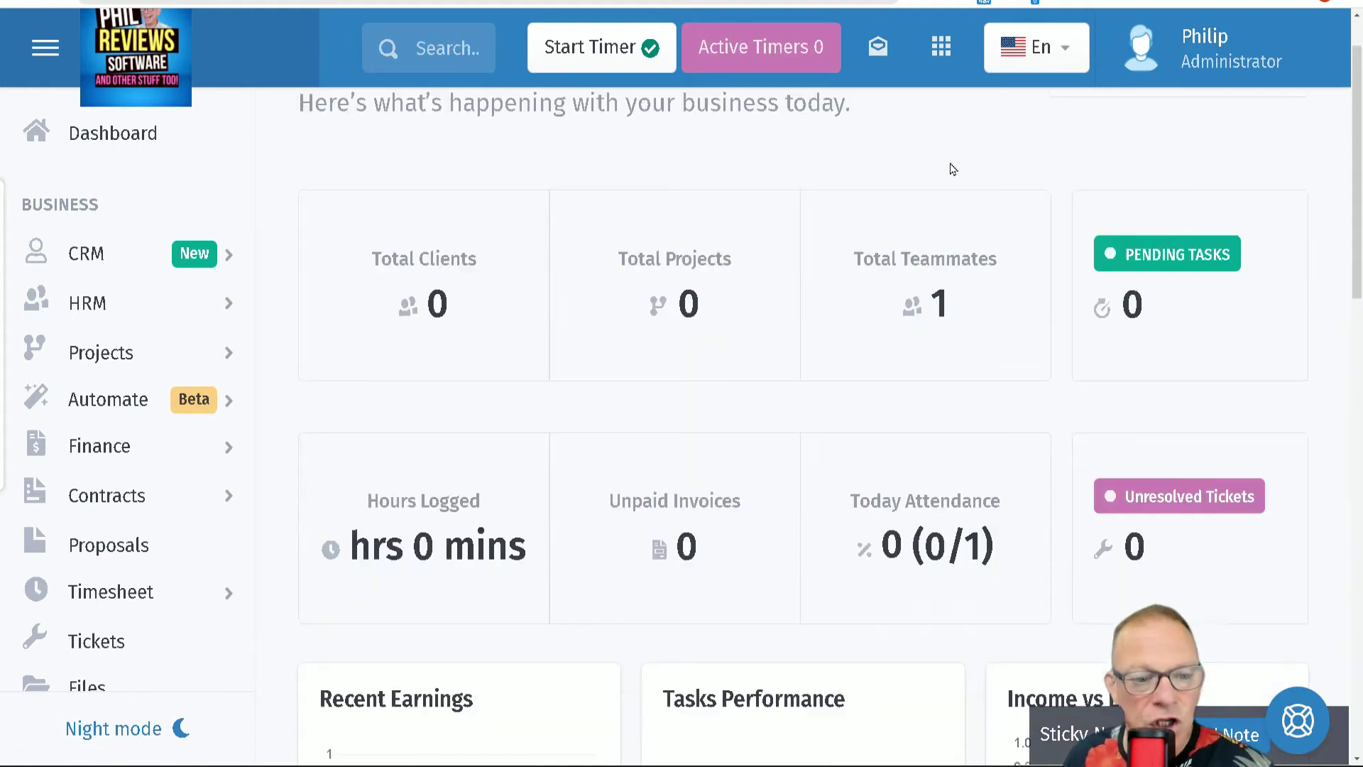
scroll(950, 164, up, 1)
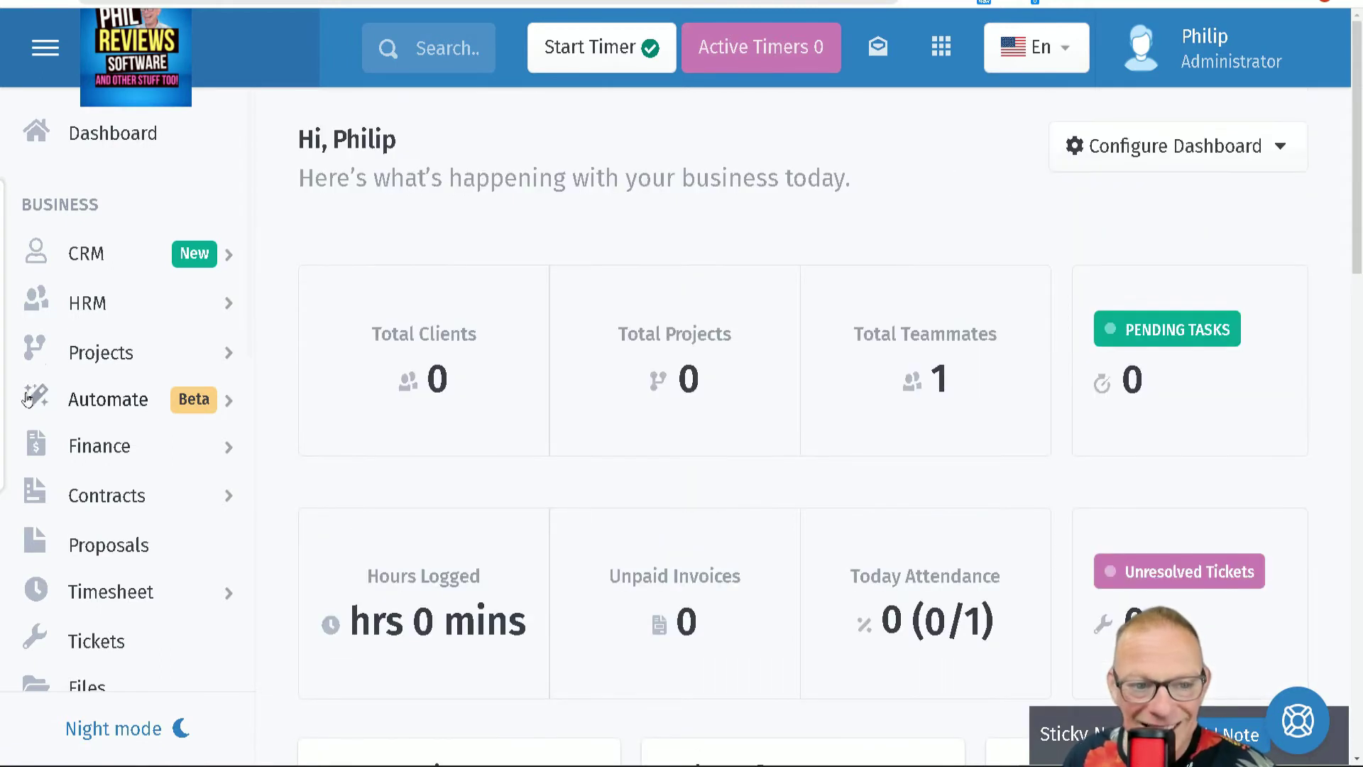
click(164, 252)
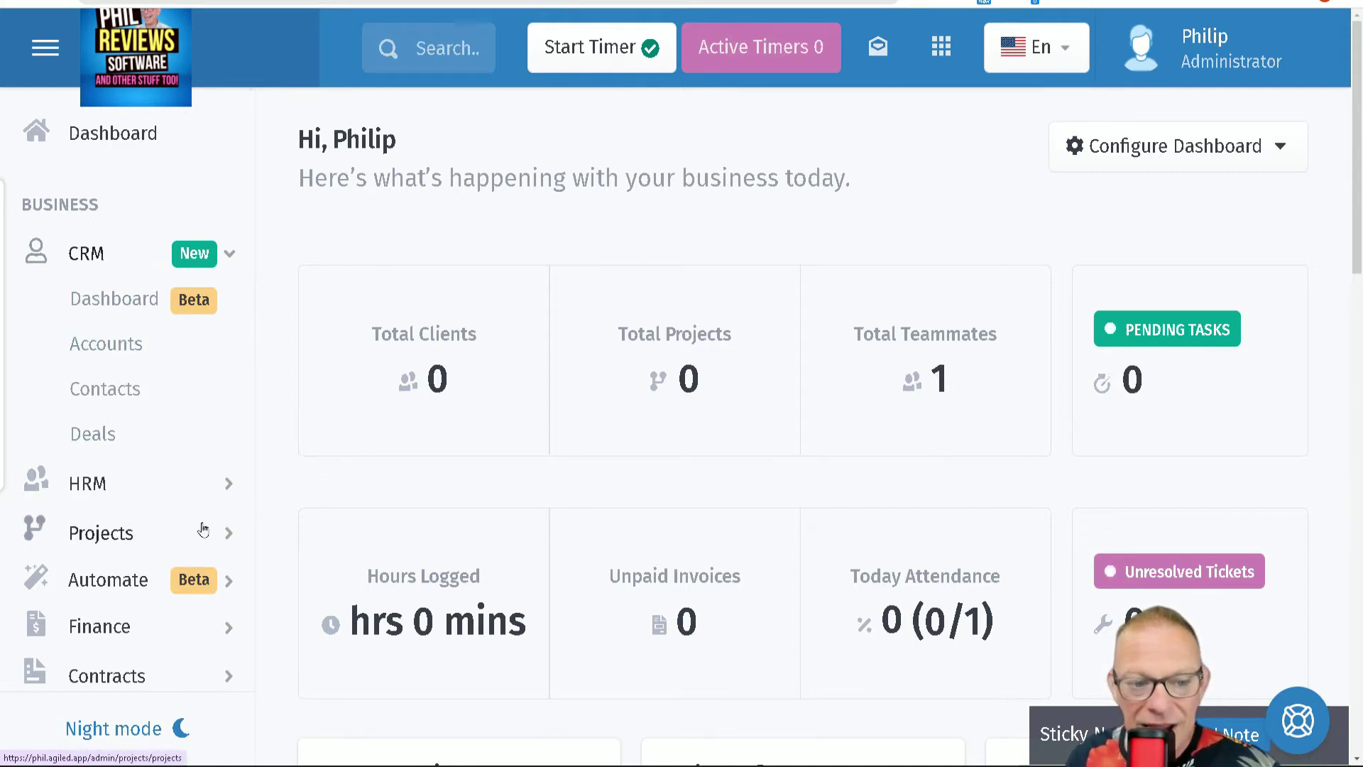
Step: Open the projects list and check which pages are available under Projects
click(214, 482)
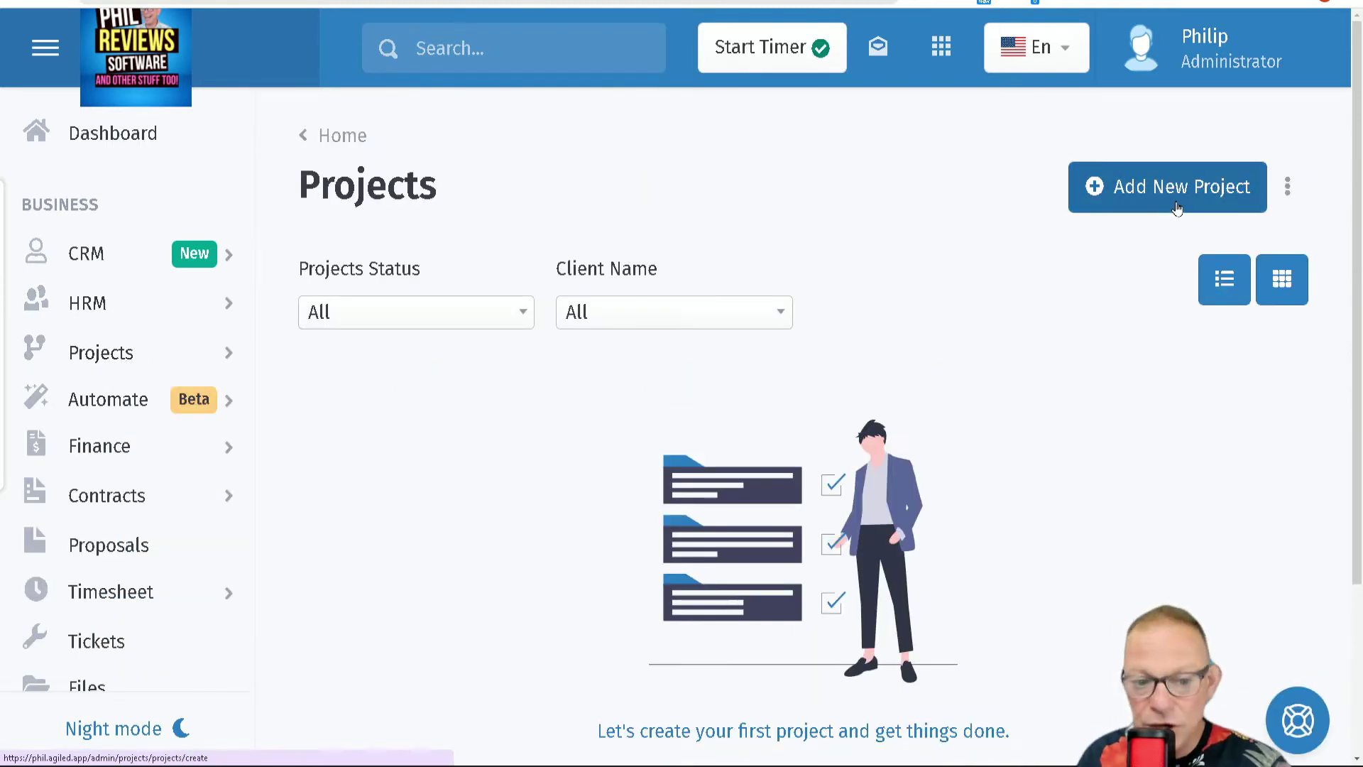
click(218, 351)
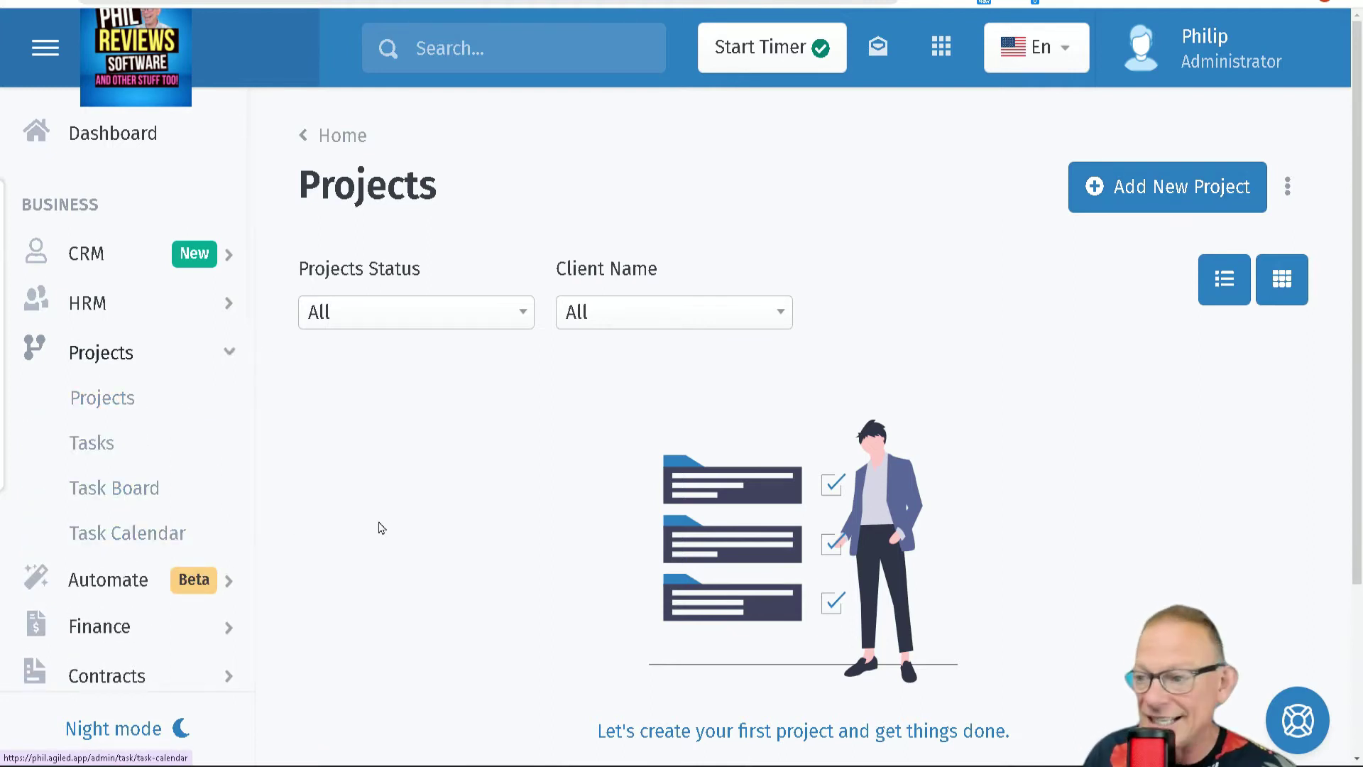
click(101, 352)
Step: Open the estimates list under Finance and look through the remaining finance pages and business sections
click(151, 444)
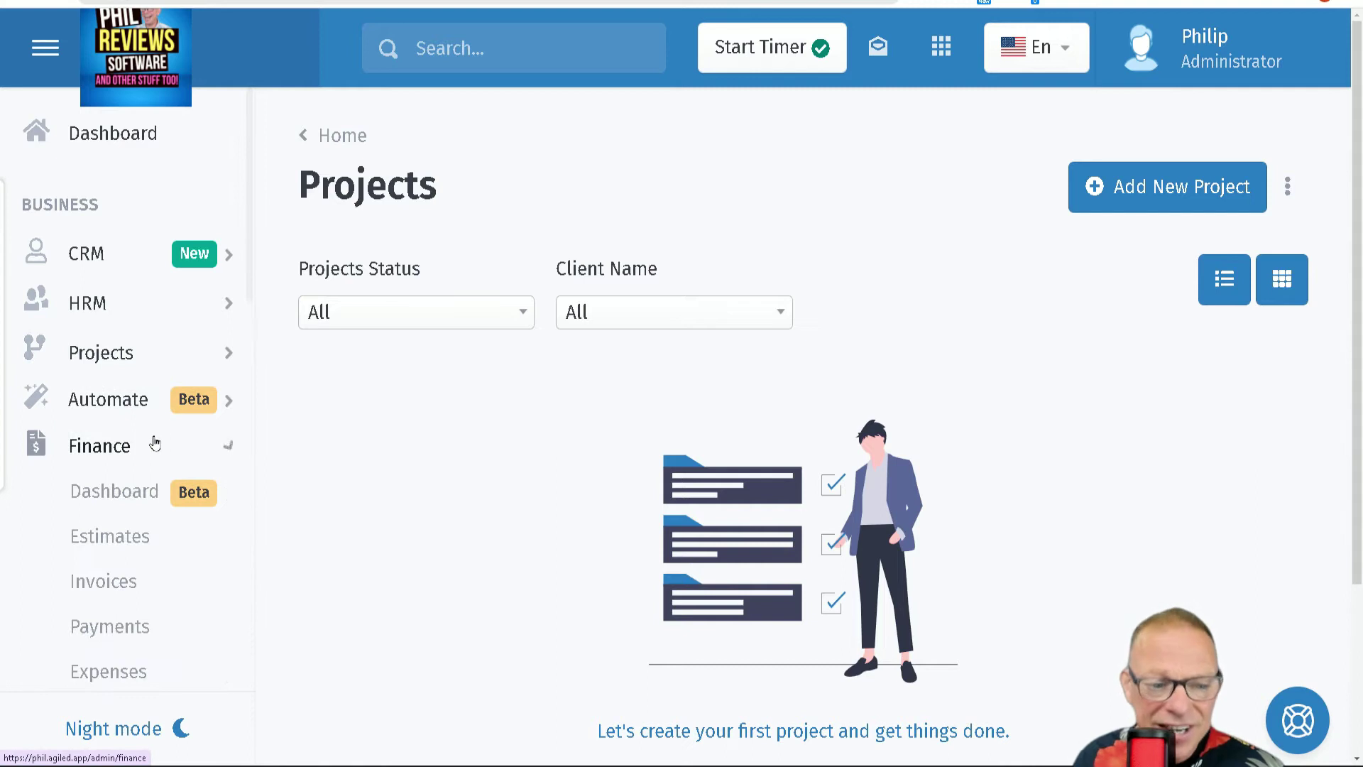
click(141, 543)
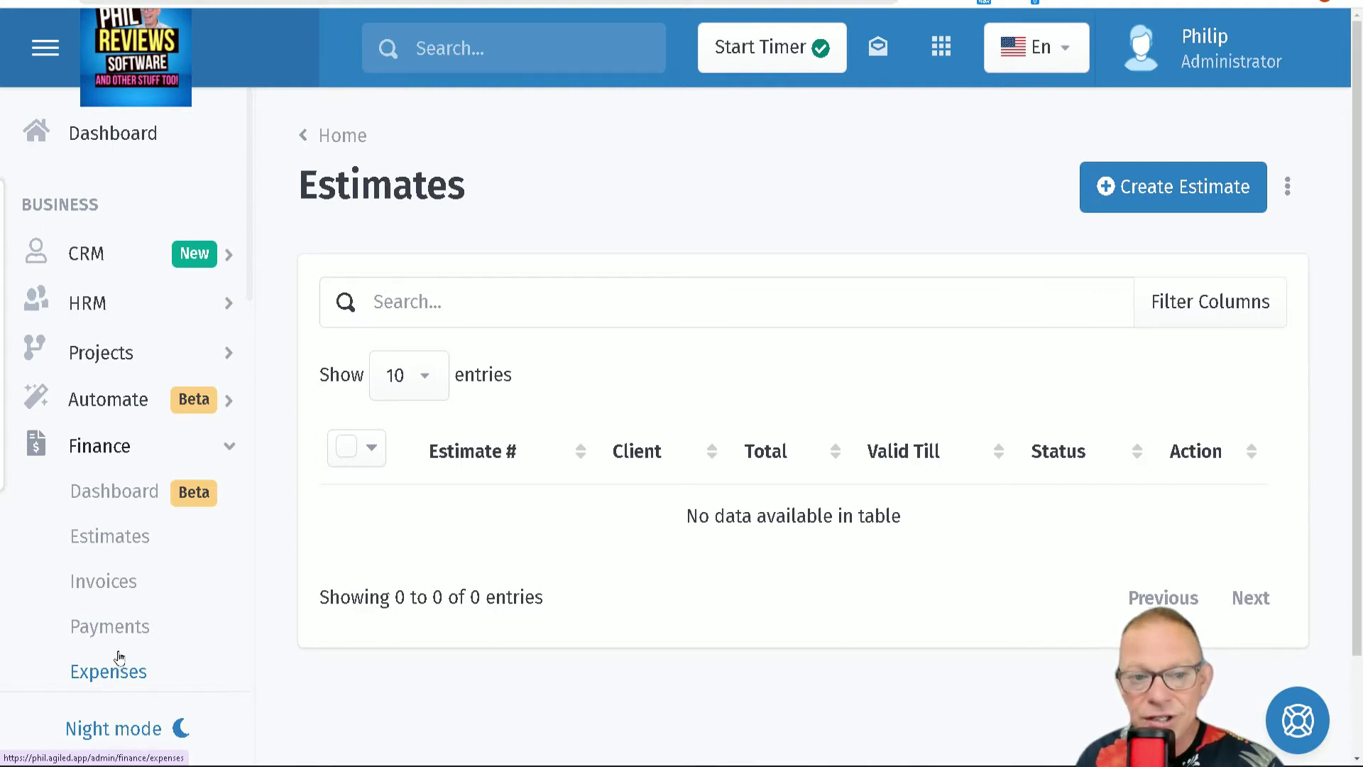
scroll(142, 650, down, 2)
scroll(390, 682, down, 2)
scroll(168, 661, down, 2)
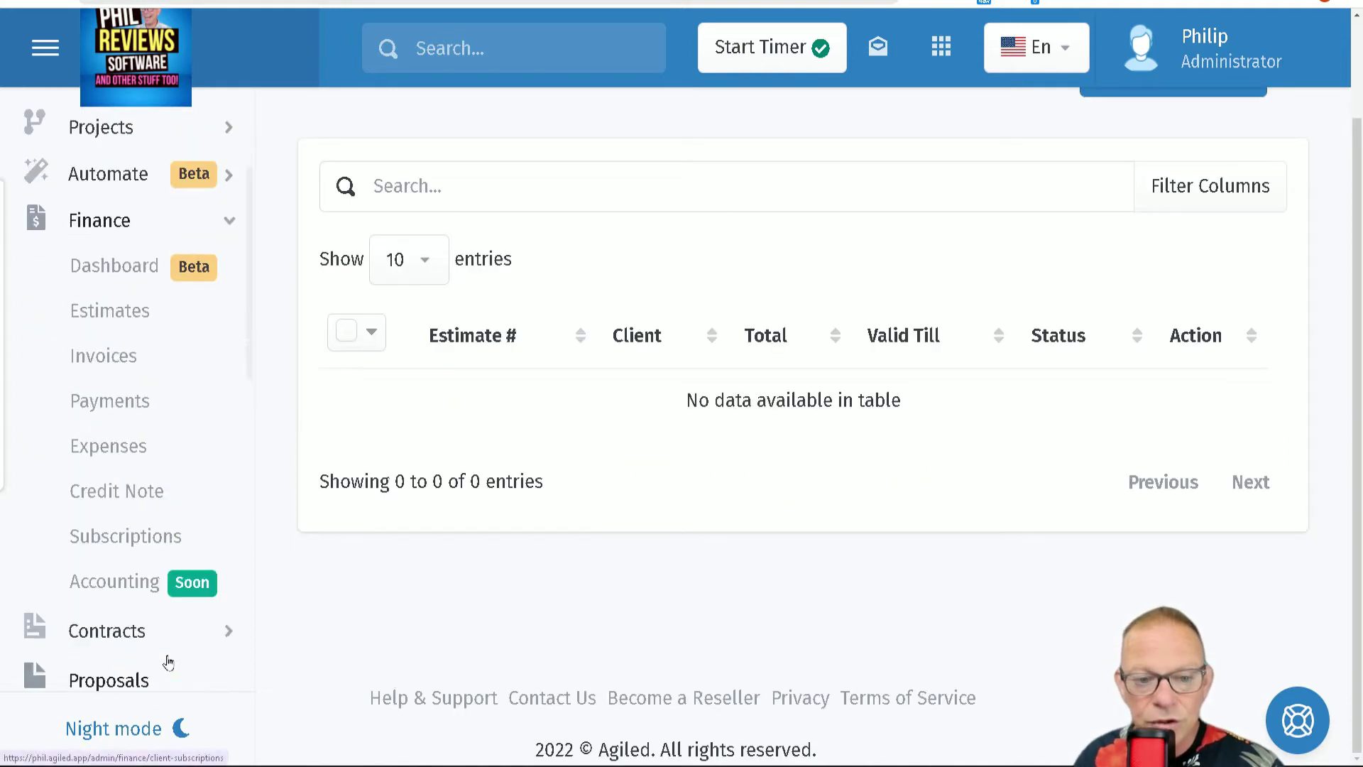
scroll(121, 323, down, 5)
scroll(115, 352, up, 4)
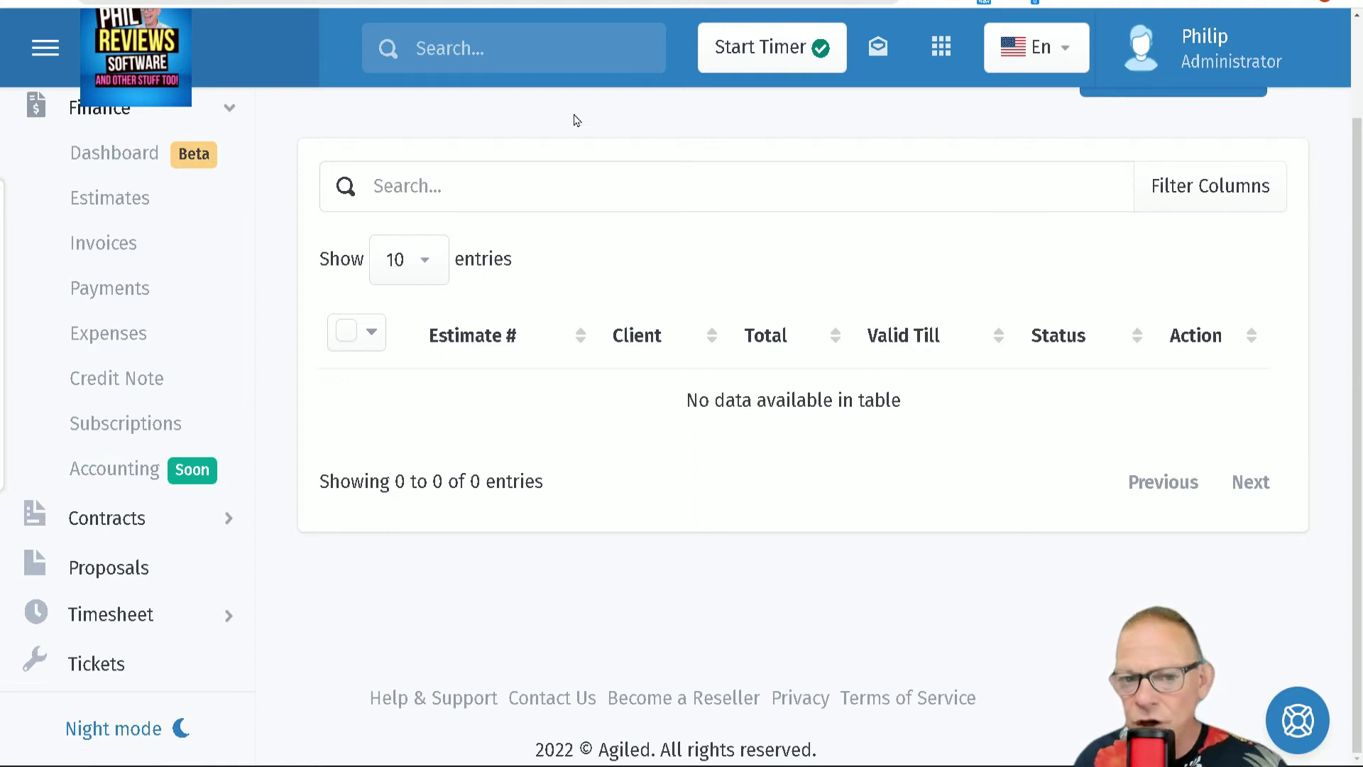
scroll(340, 492, up, 2)
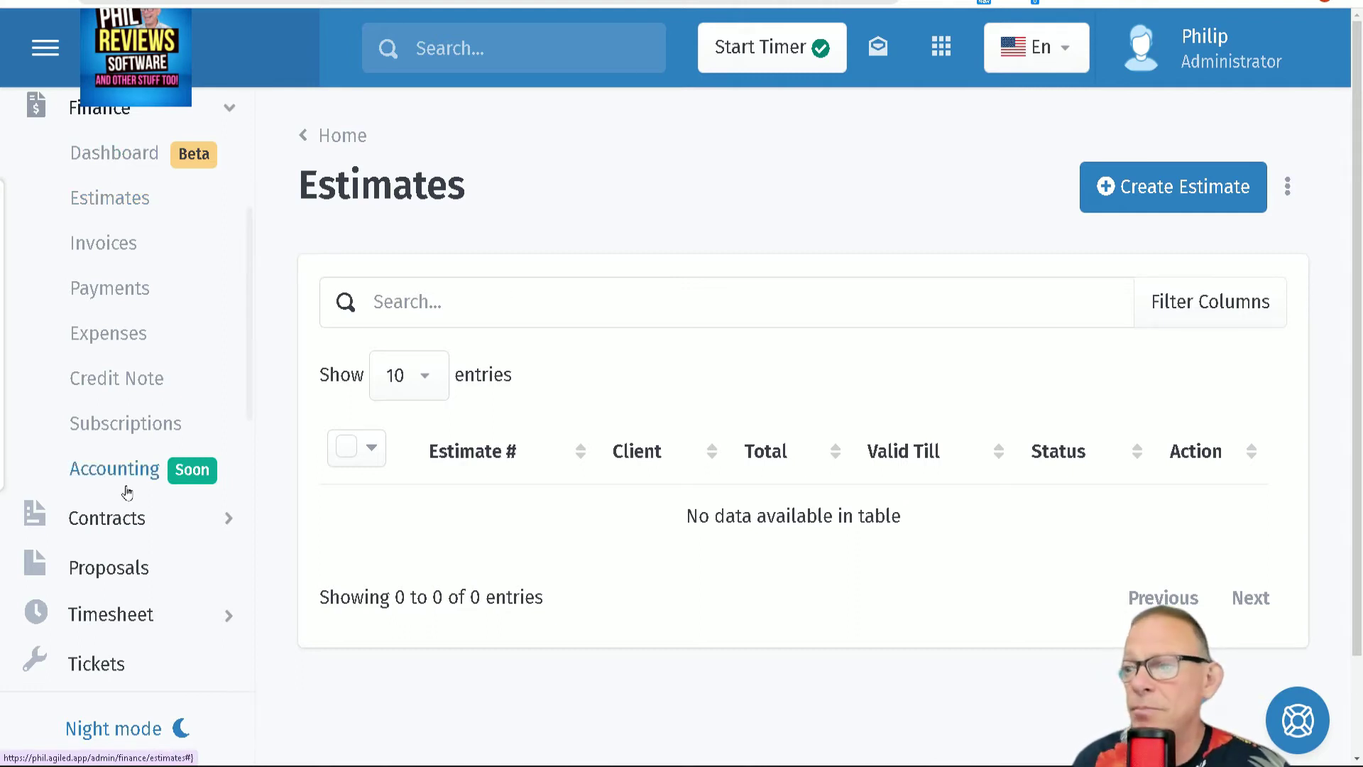
Step: Check the pages available under Contracts and open the proposals list to look it over
click(213, 536)
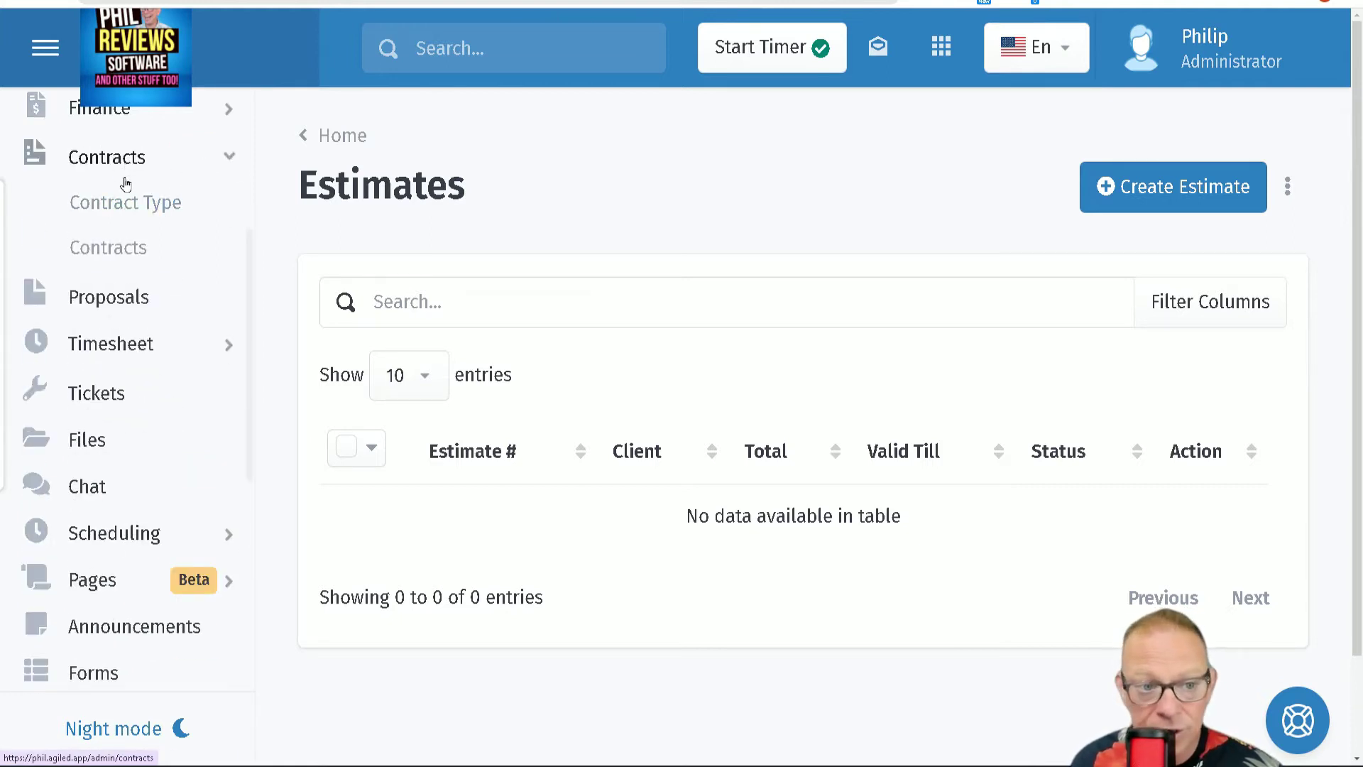
click(122, 205)
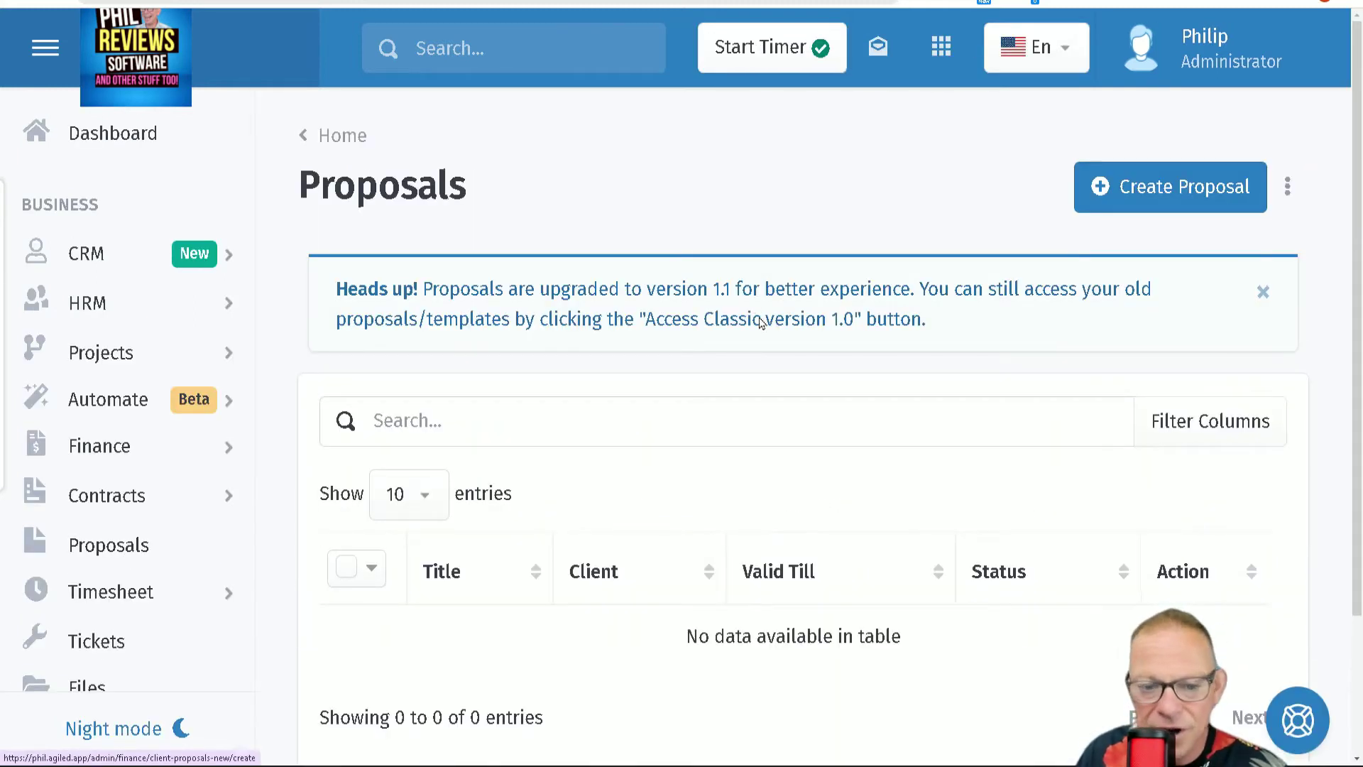
scroll(781, 355, down, 3)
scroll(806, 395, up, 3)
Step: Start a new proposal and look through its form, including the available client choices
click(1139, 207)
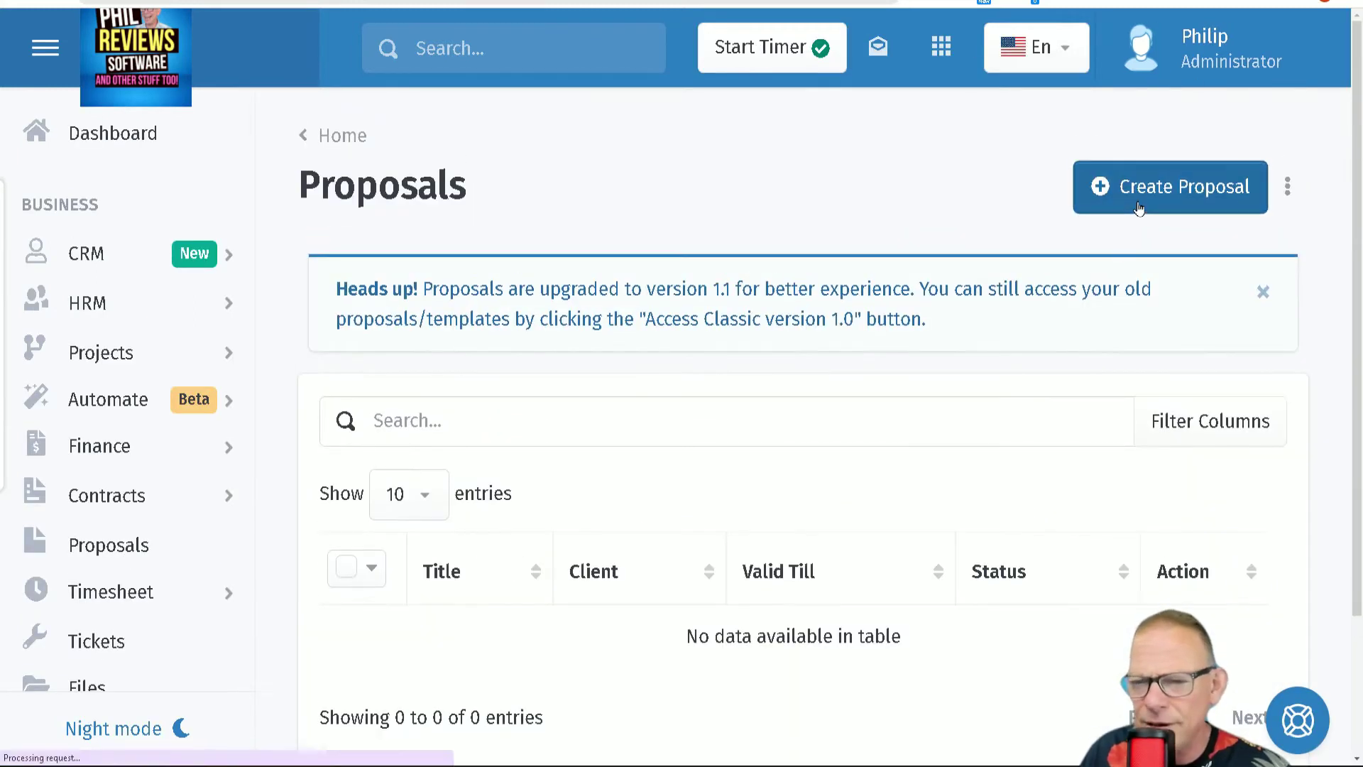
scroll(653, 340, down, 2)
scroll(521, 363, up, 1)
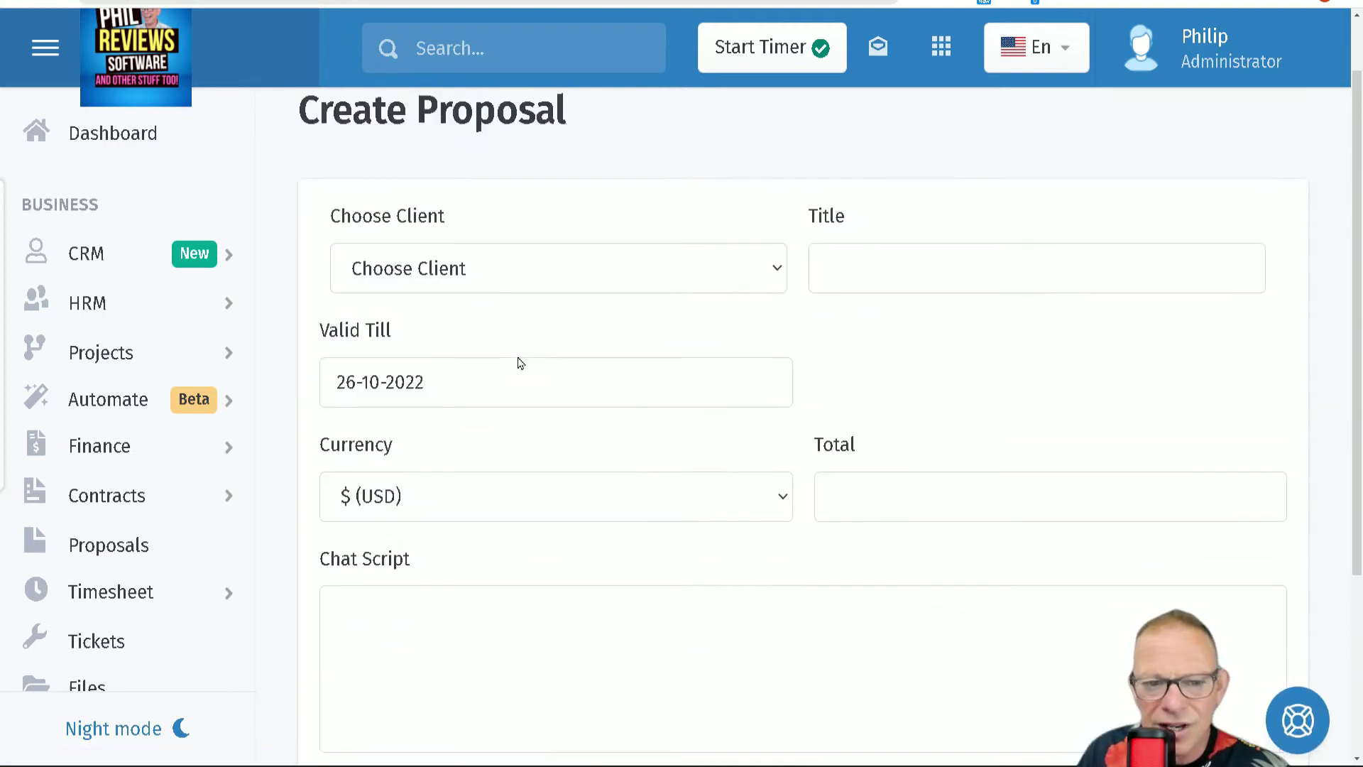
scroll(520, 363, up, 1)
click(613, 355)
click(576, 381)
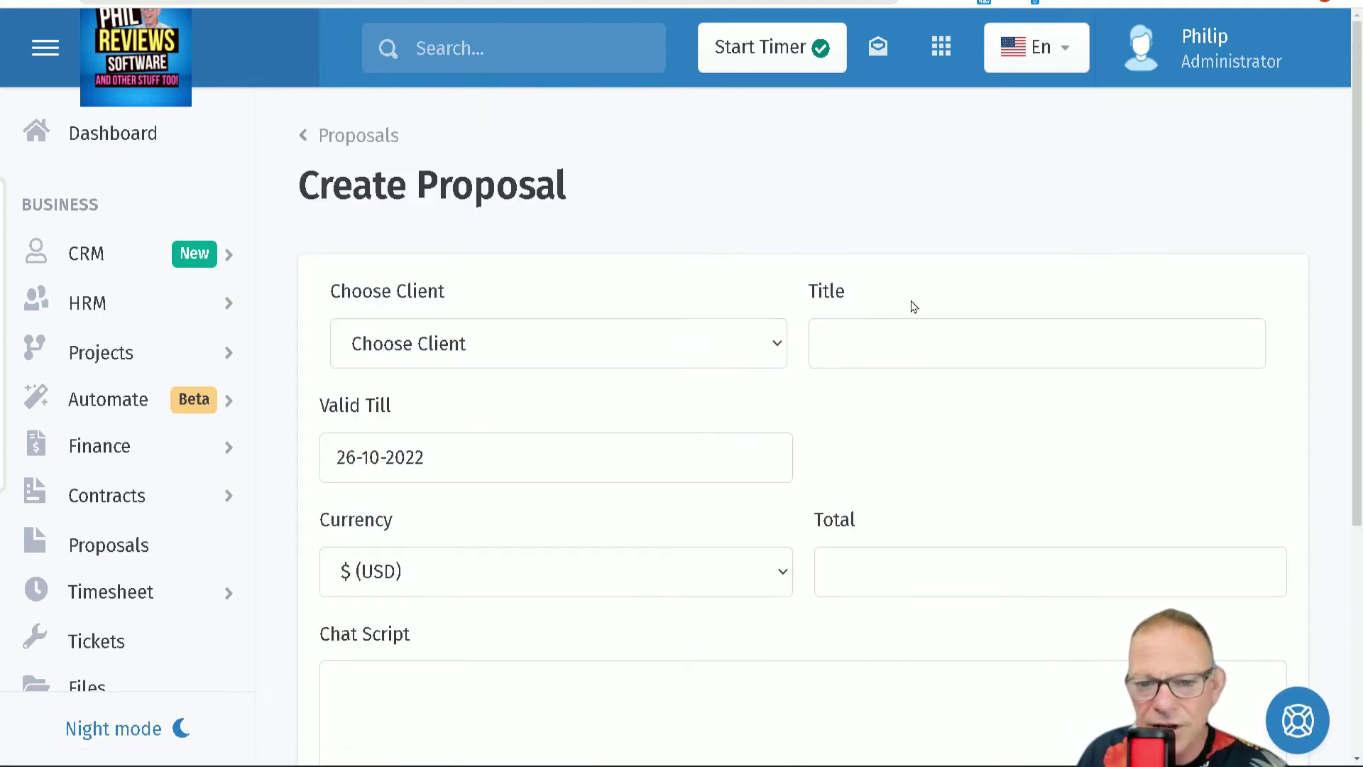
Step: Title the new proposal "new prop", set its total to 1000 and save it to continue into the builder
click(912, 353)
text(new)
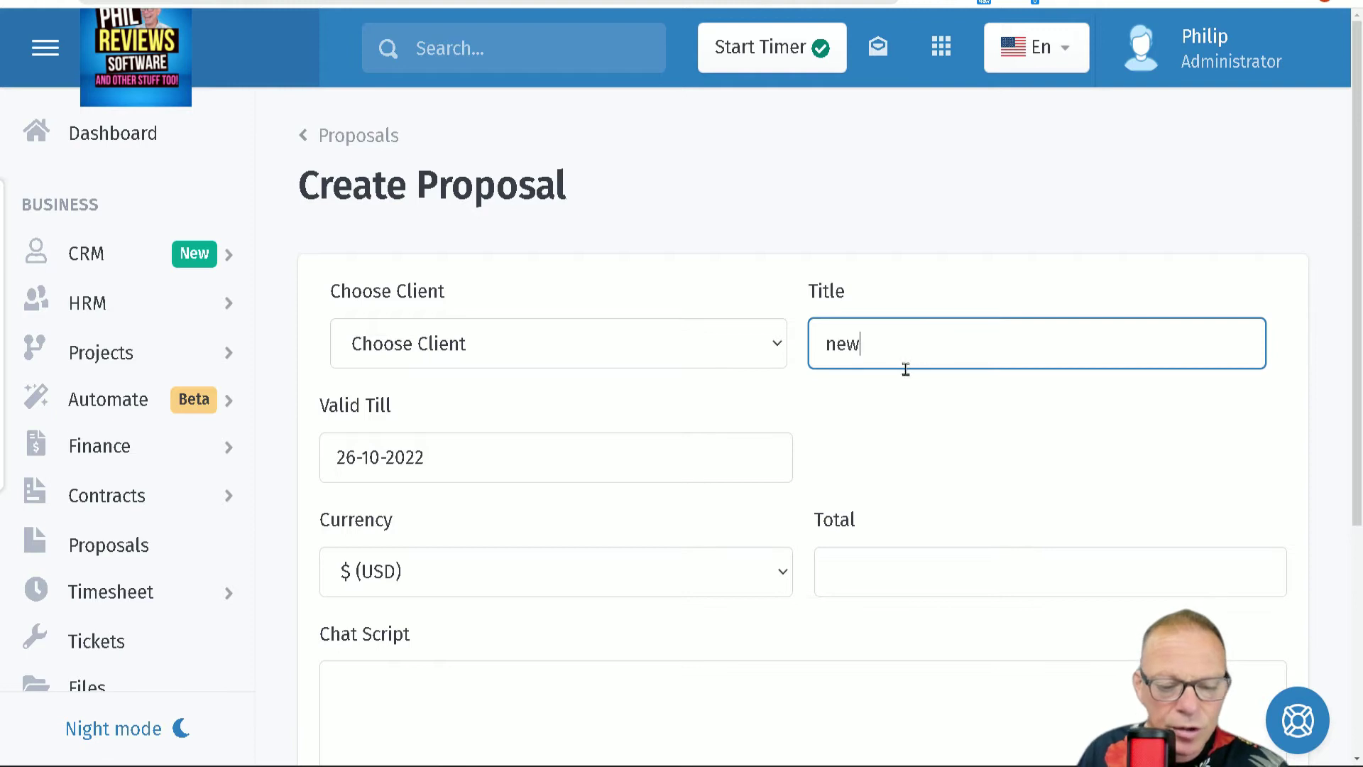
text( prop)
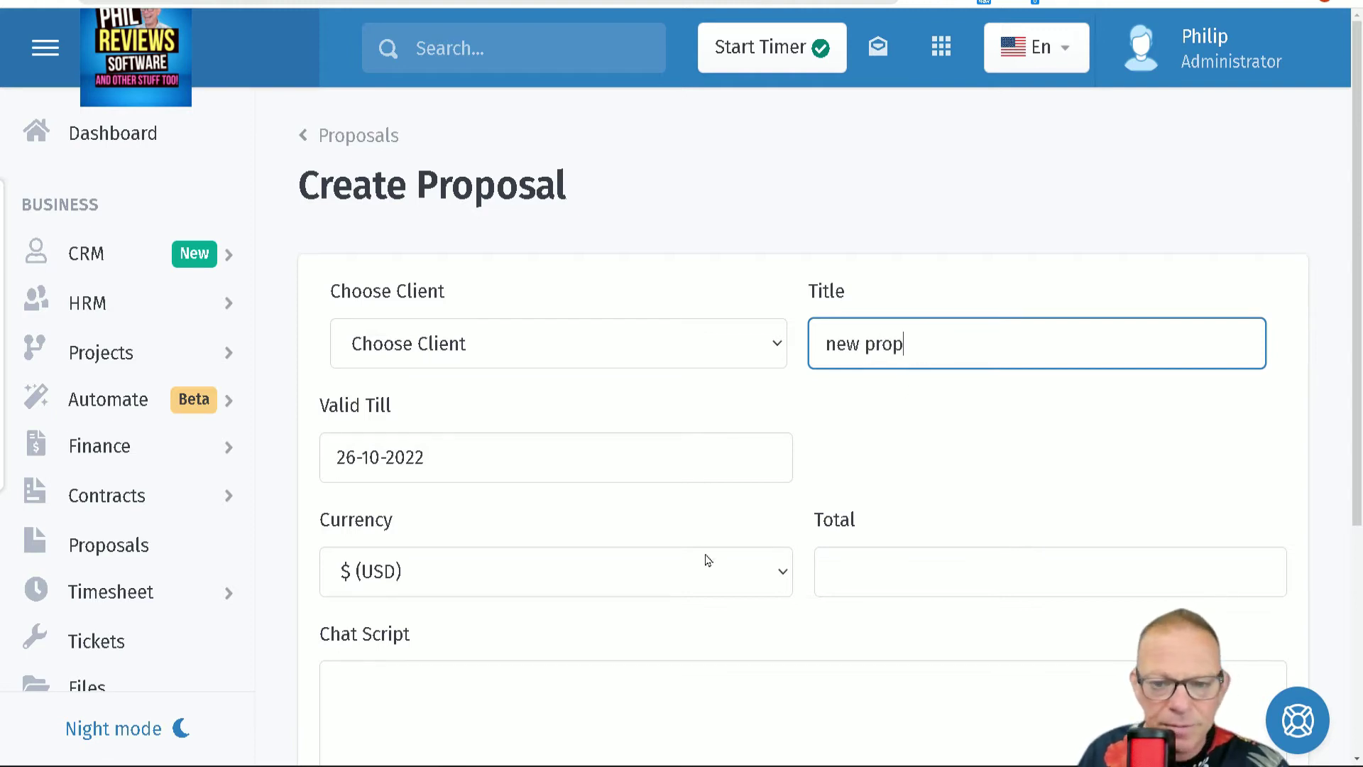
scroll(805, 529, down, 2)
click(912, 432)
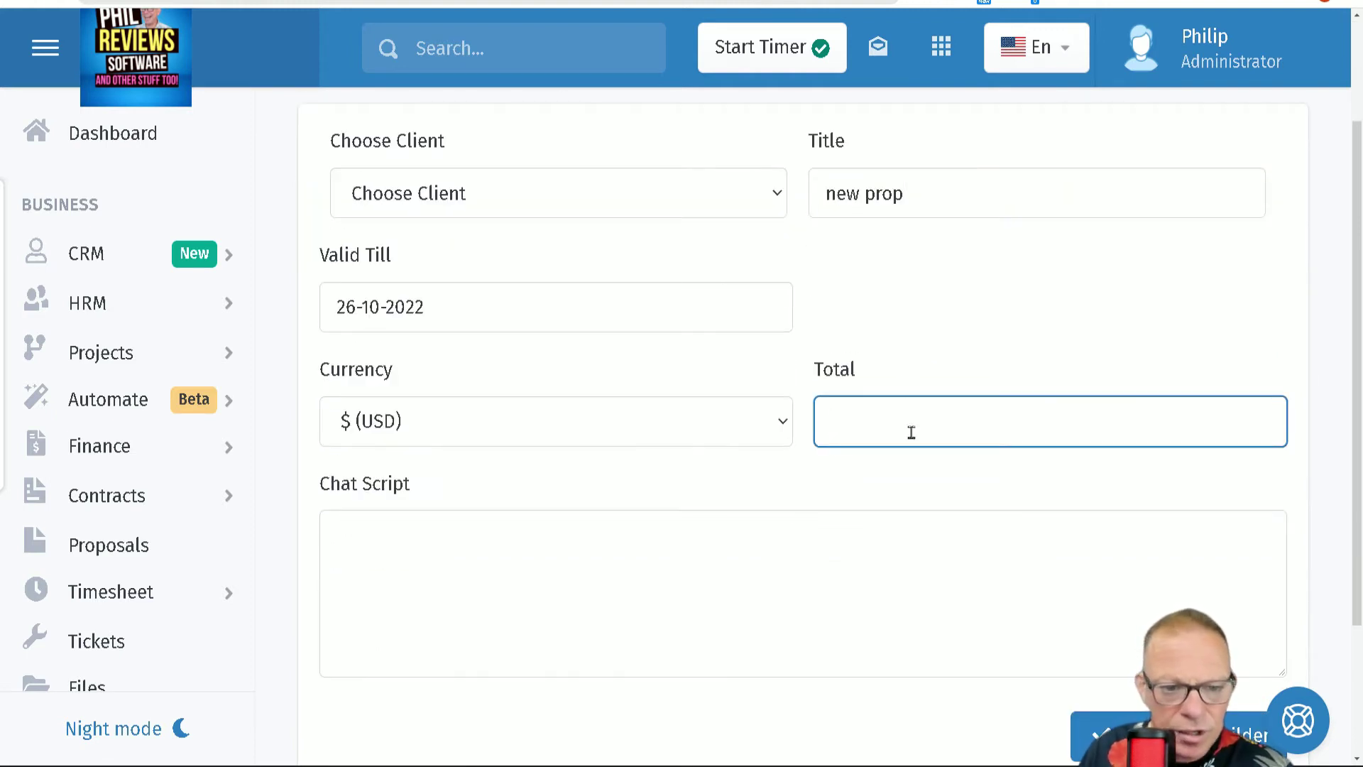
text(1)
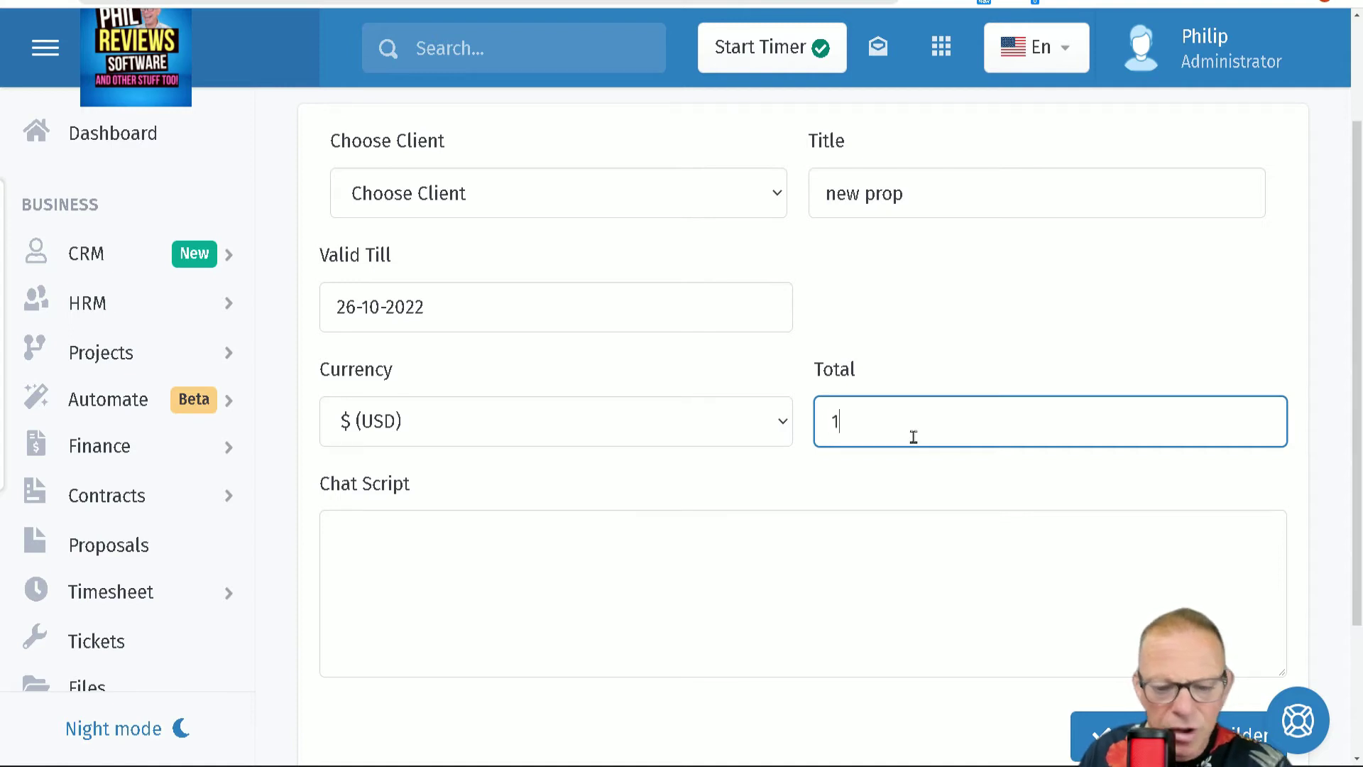
text(000)
click(491, 591)
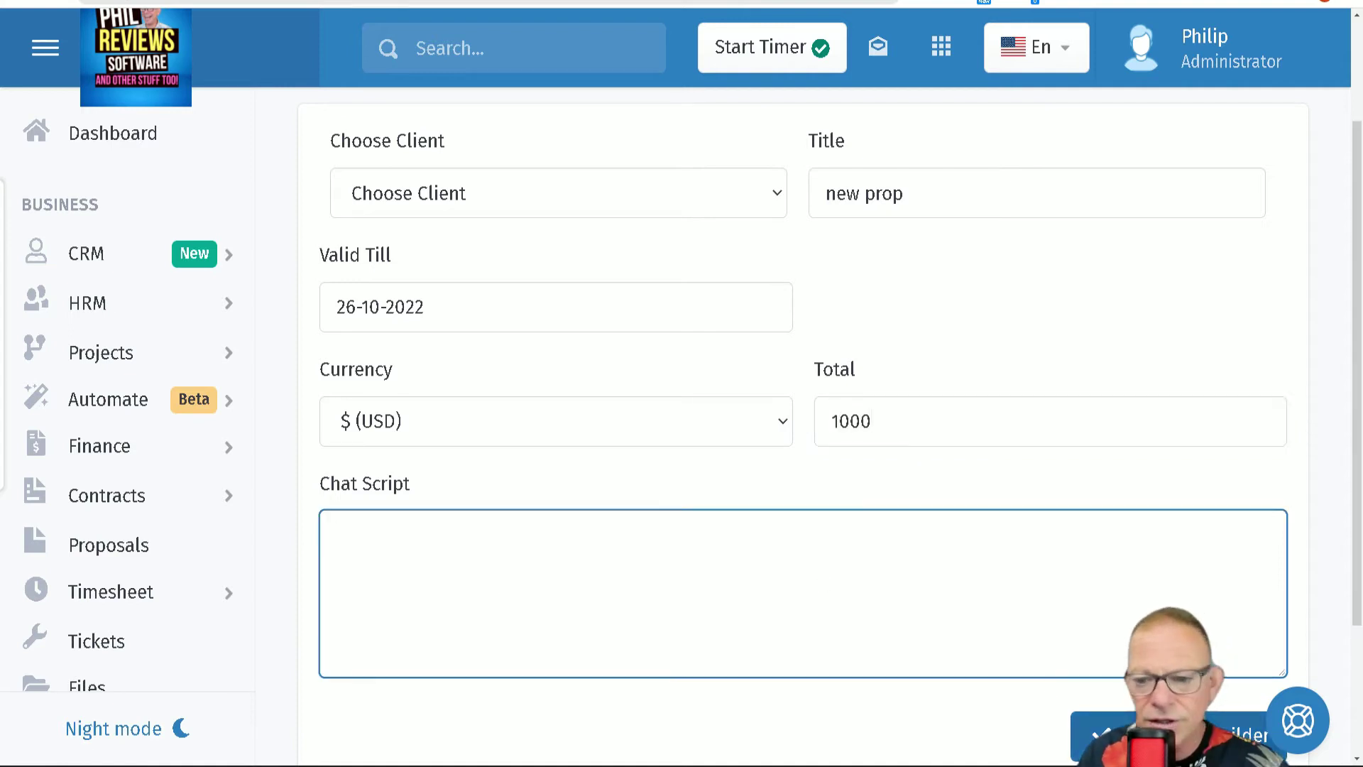
click(1172, 734)
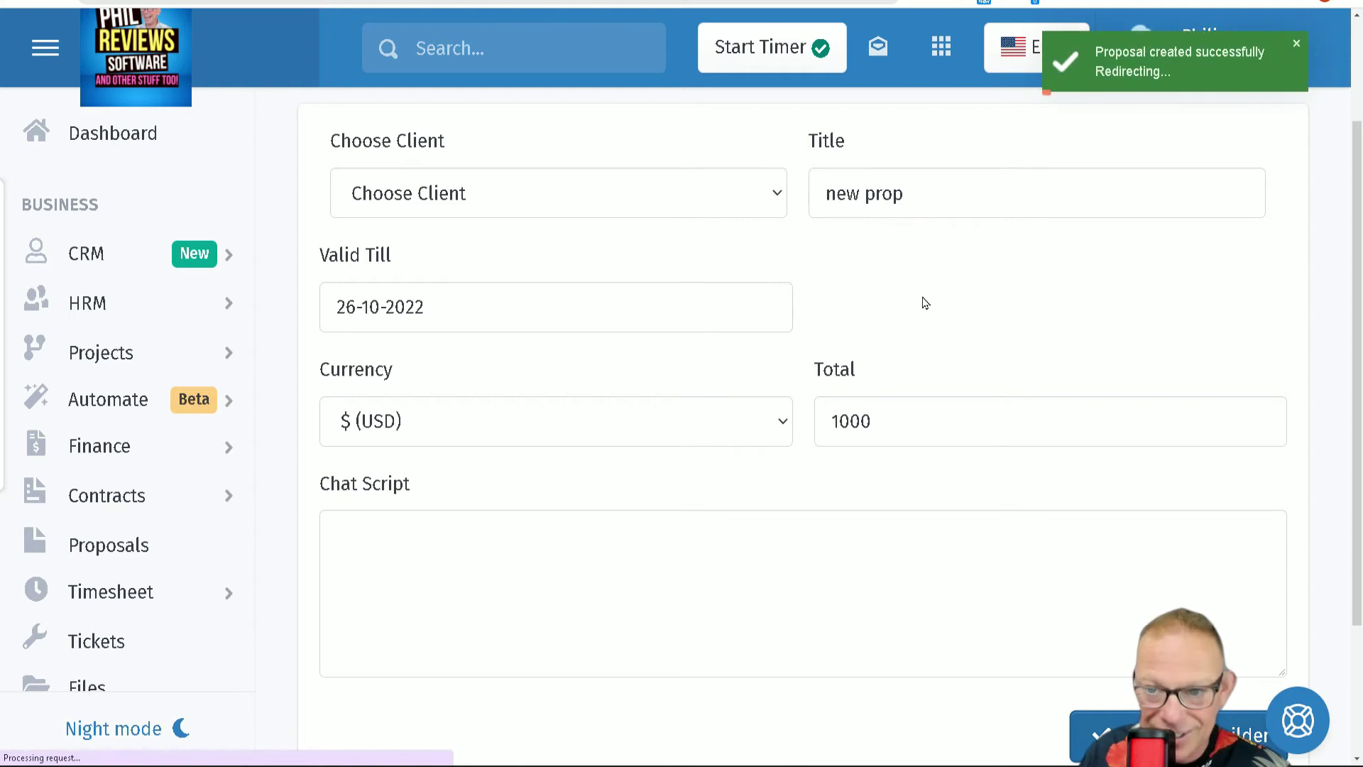
Step: Create a new proposal cover and insert "eee" in its heading blank and "ee" in both "Written by" line blanks
scroll(712, 544, down, 3)
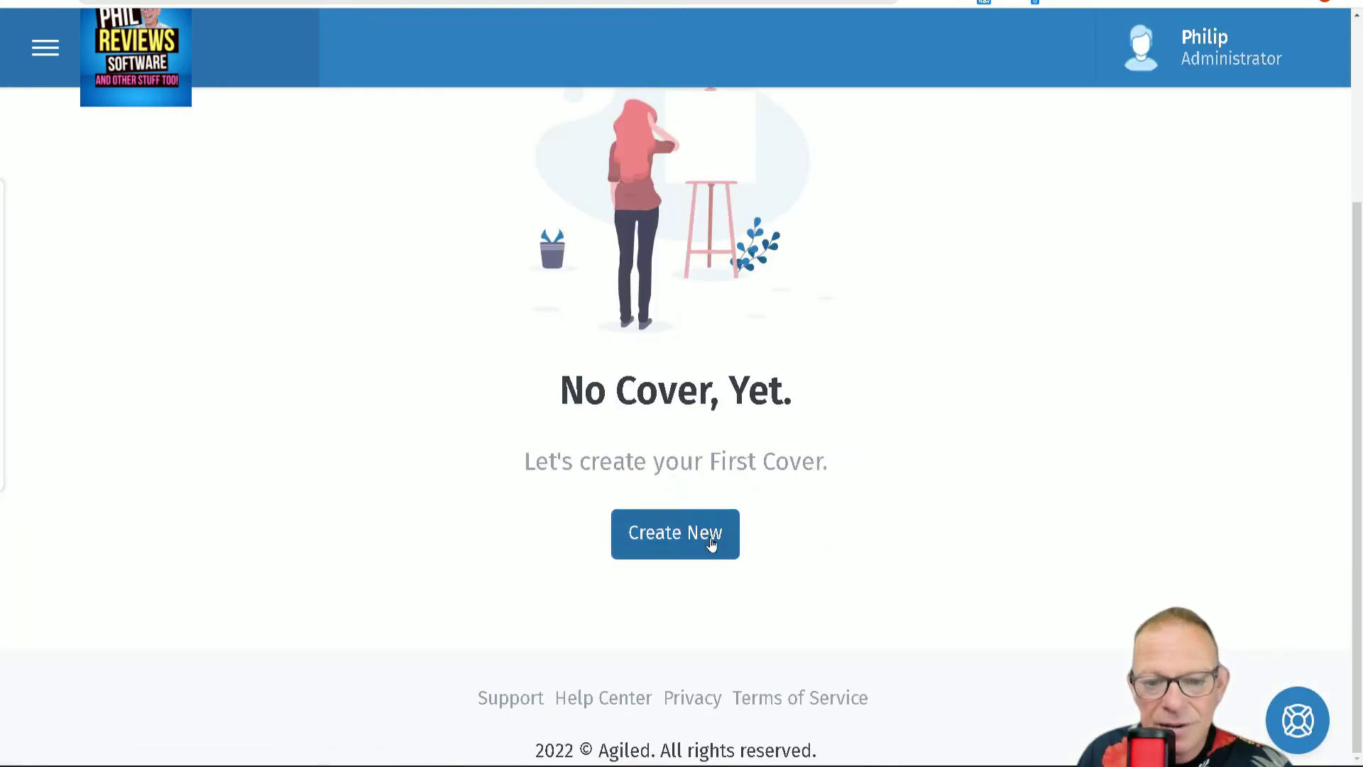
click(713, 544)
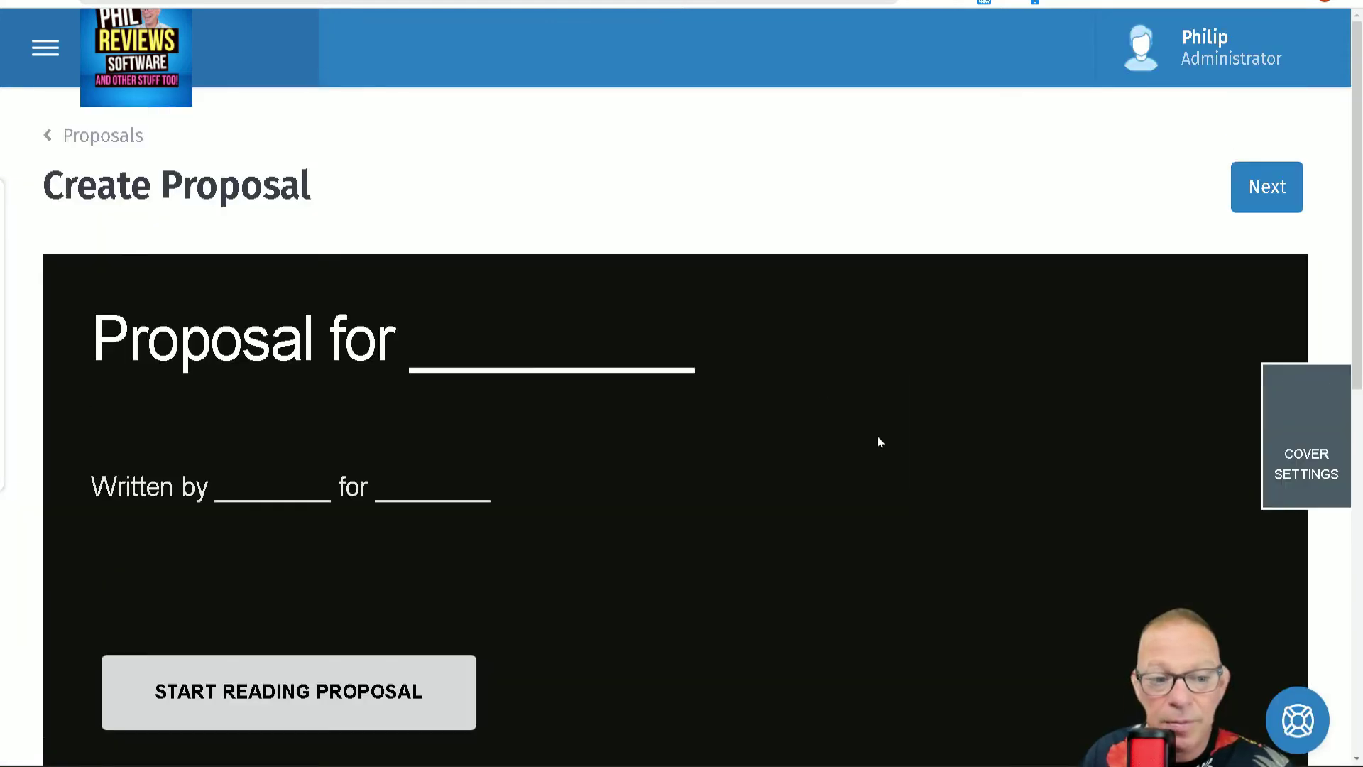
click(546, 368)
text(eee)
click(243, 490)
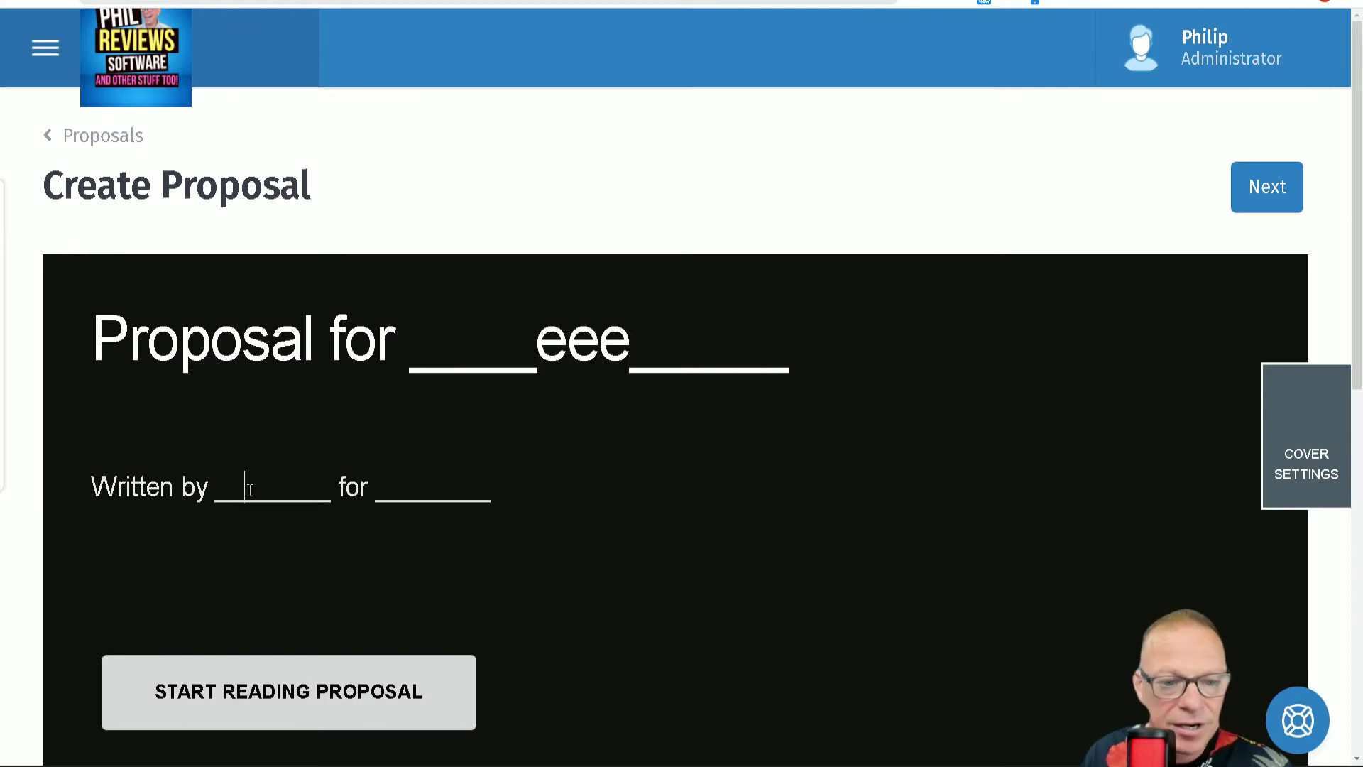
text(ee)
click(506, 493)
text(ee)
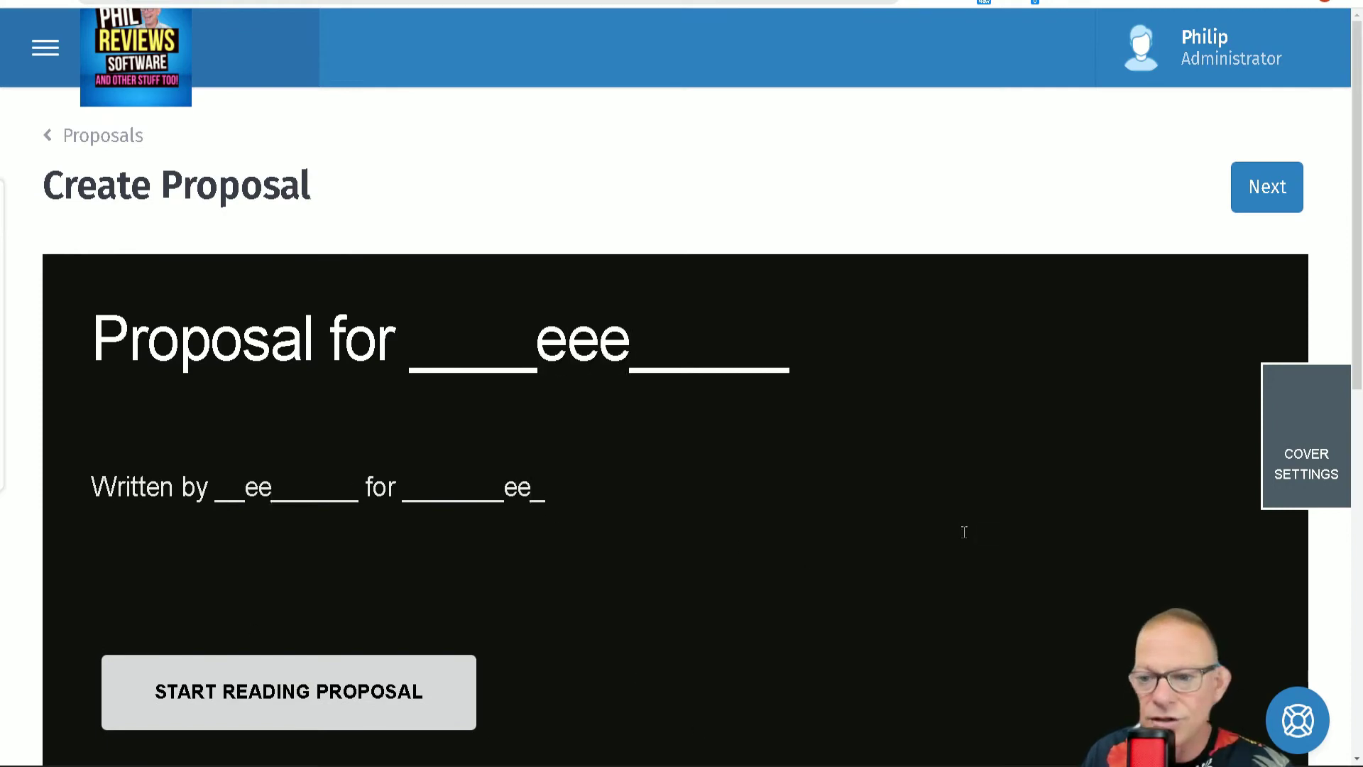
Step: Continue to the proposal's page builder and look over its merge tags and template options
scroll(964, 532, down, 2)
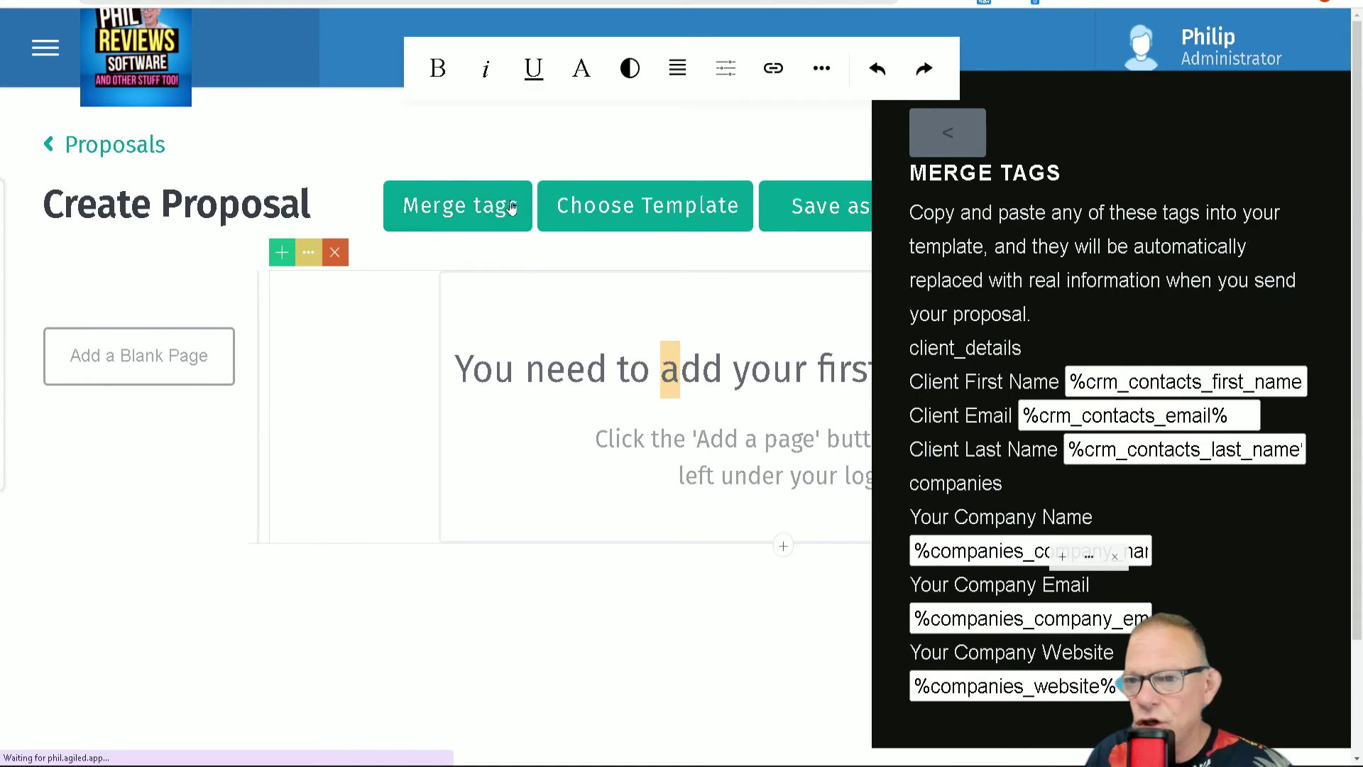
click(609, 146)
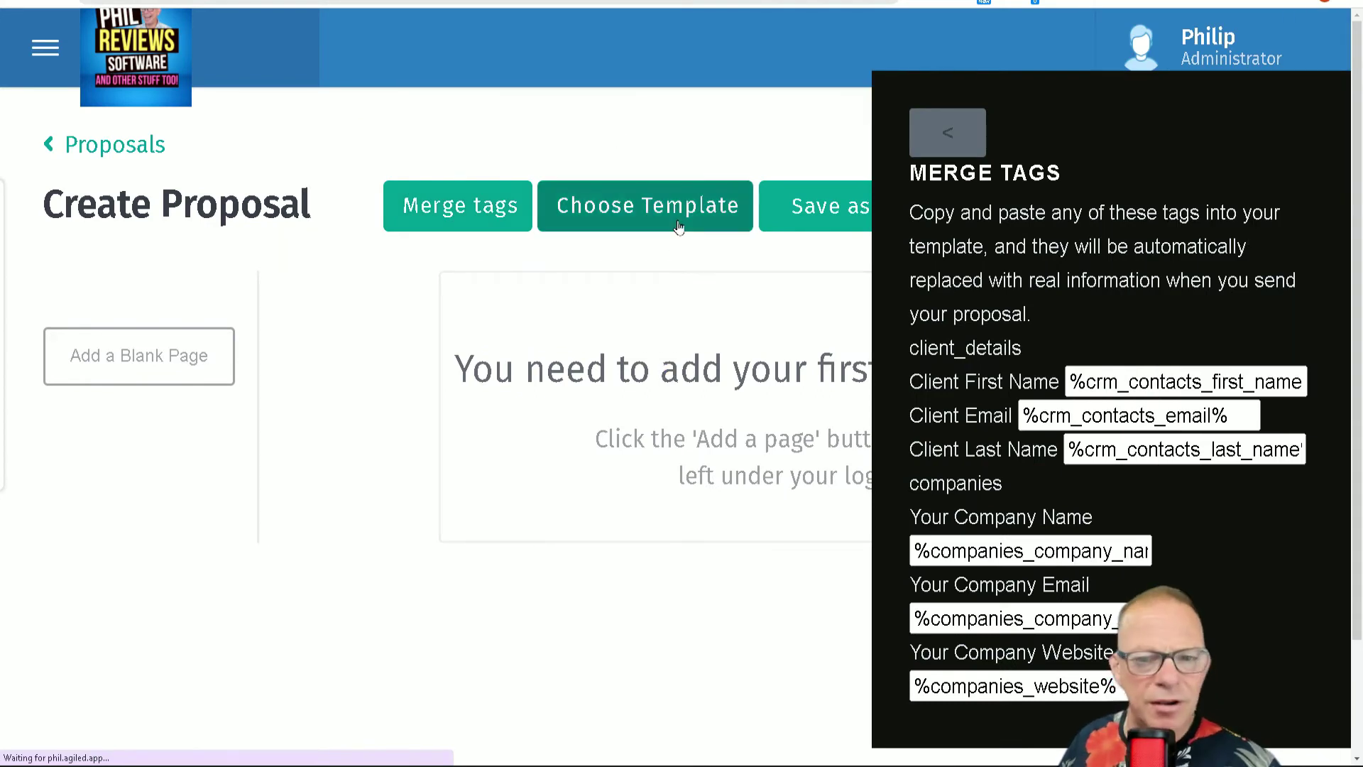
click(621, 304)
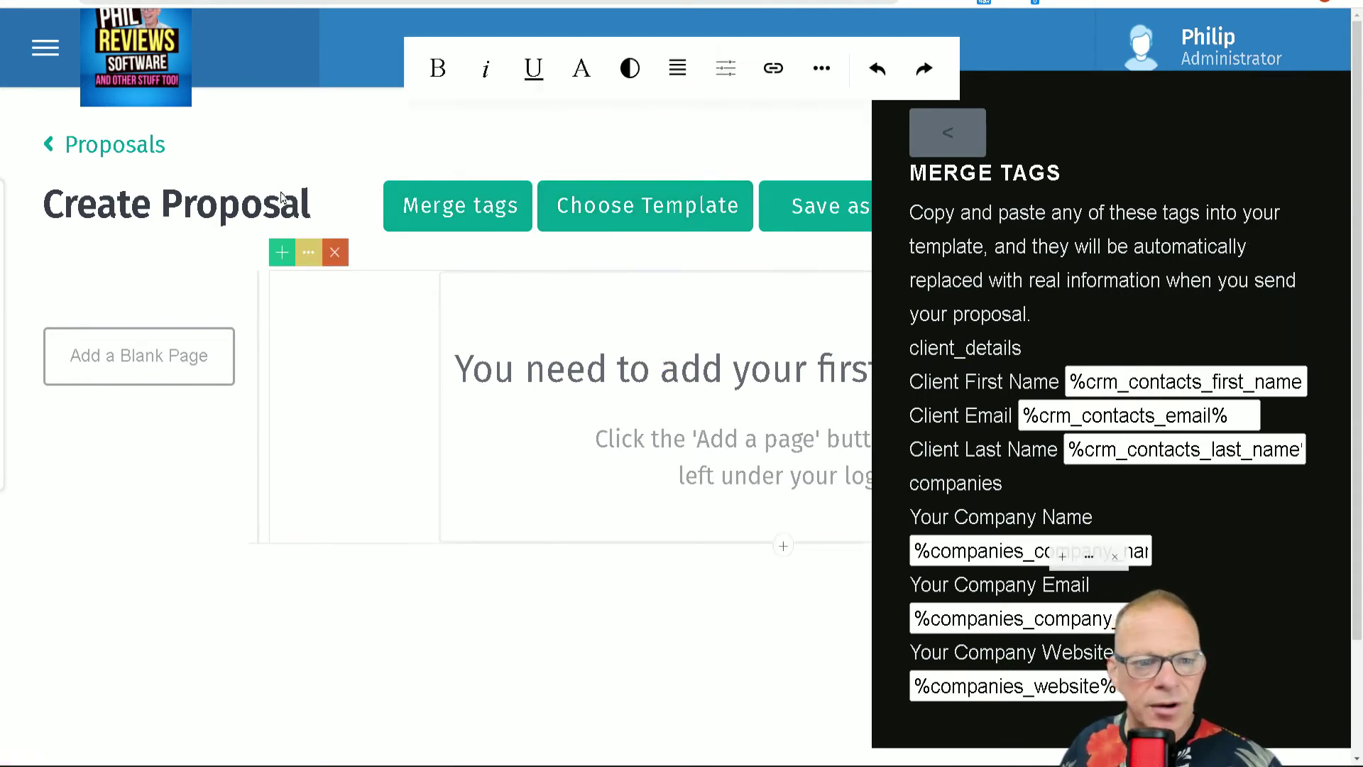
click(268, 167)
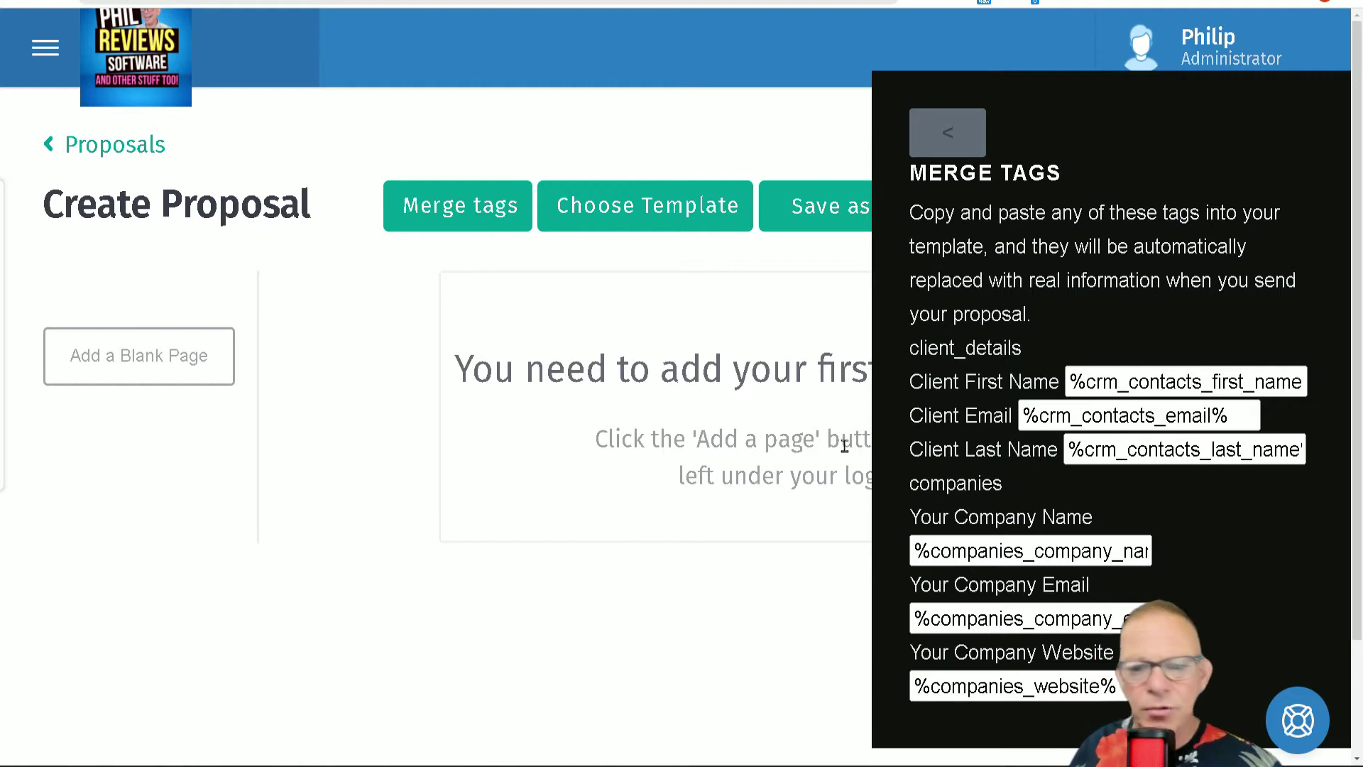
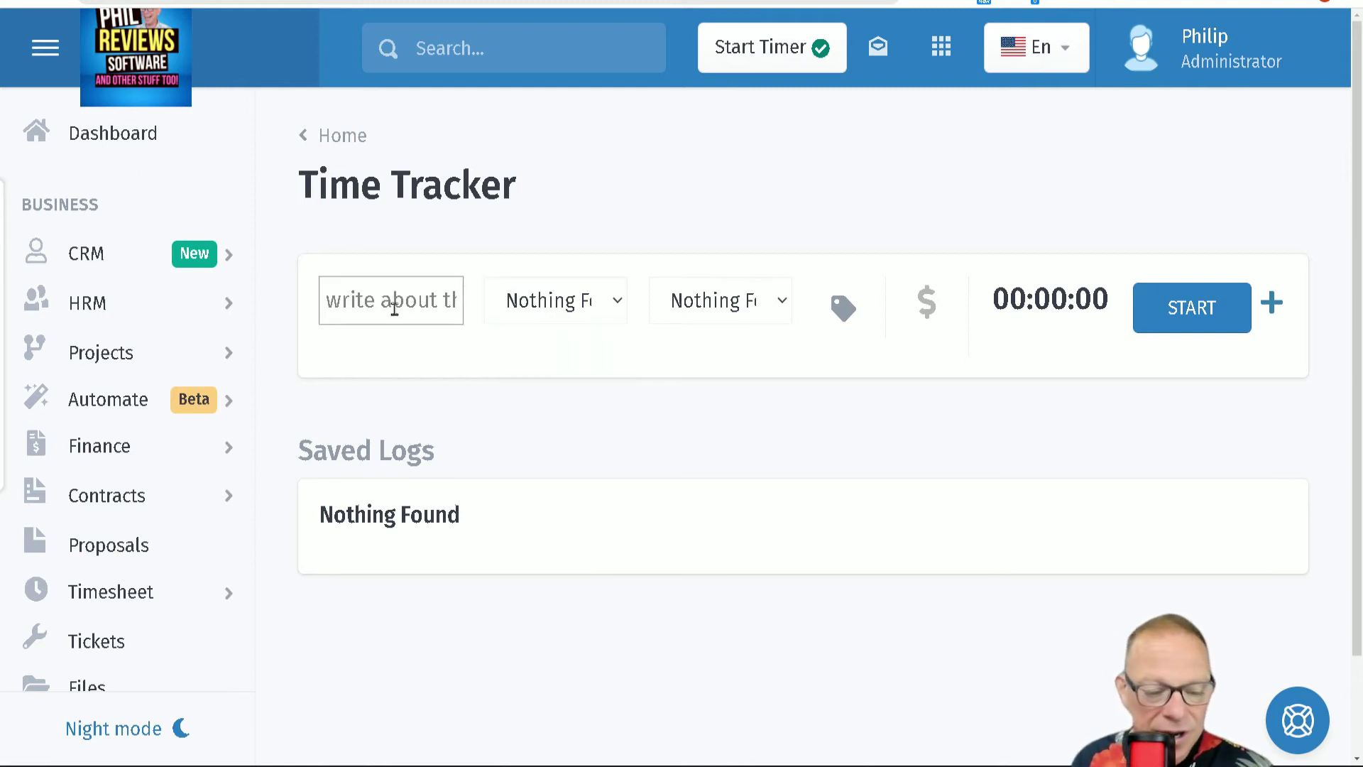
Step: Describe the time tracker entry as "webpage" and check its available project and task choices
text(webpage)
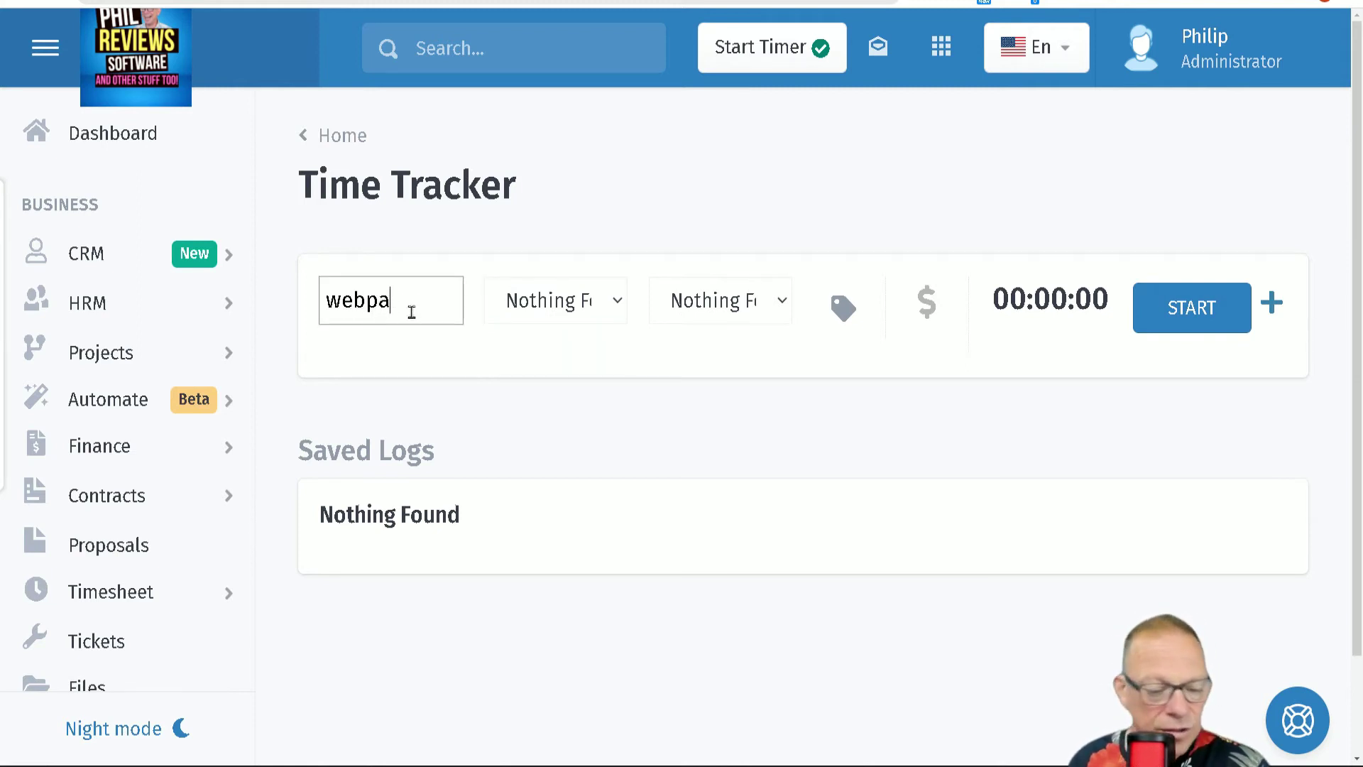
click(545, 321)
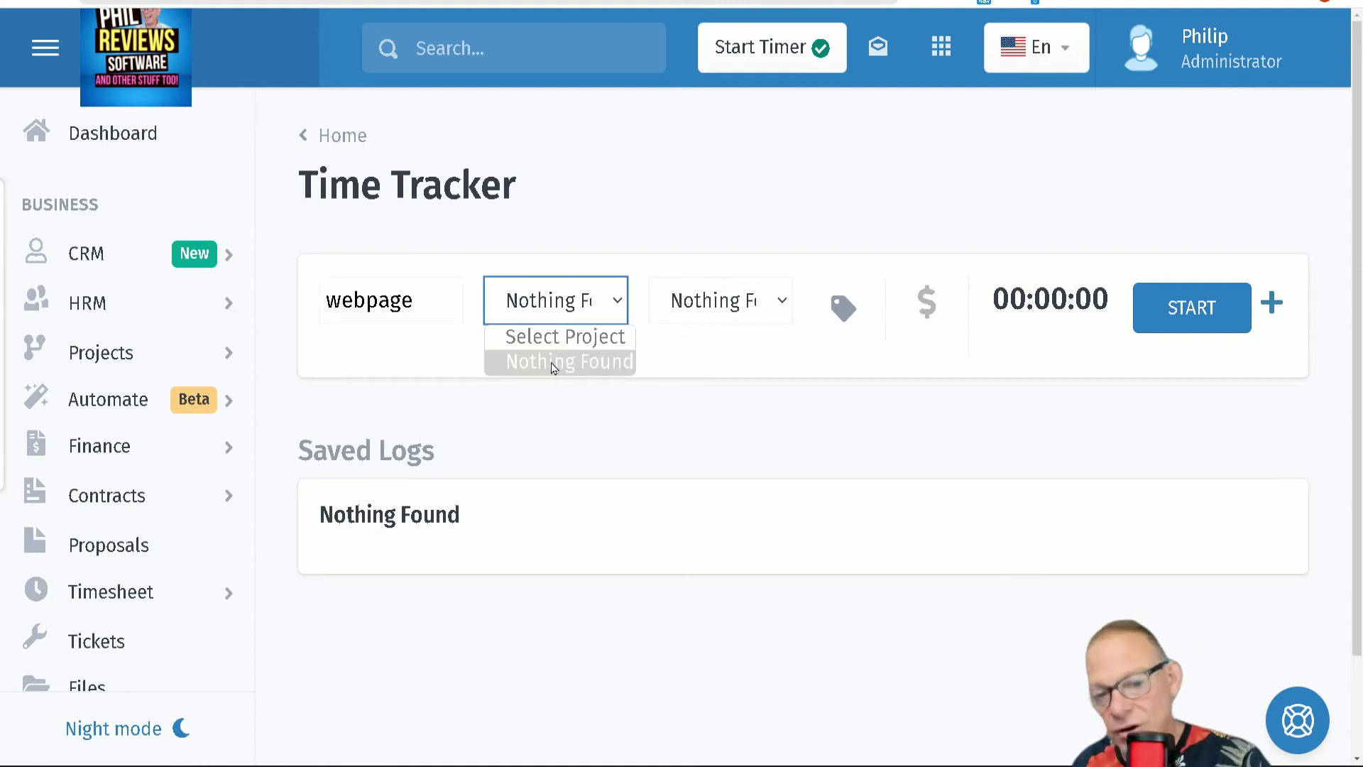
click(751, 313)
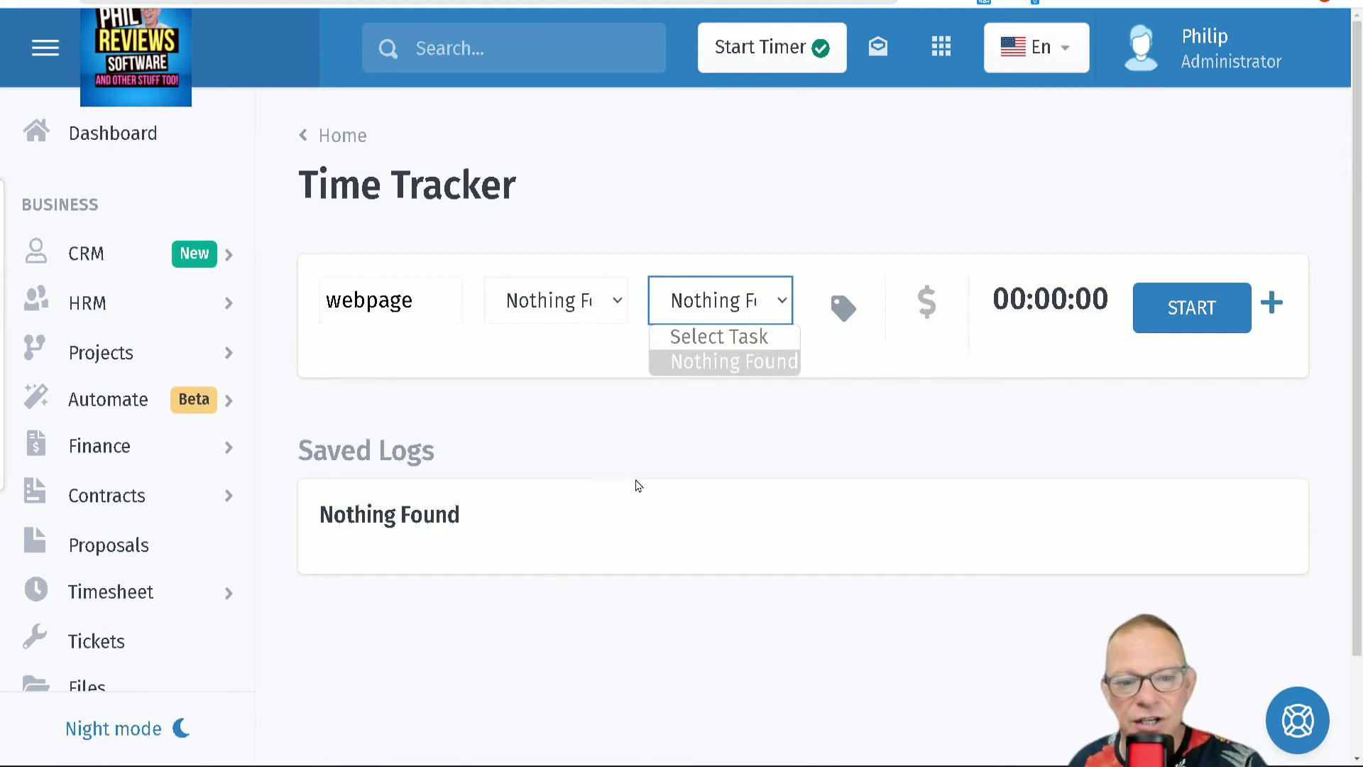
click(572, 326)
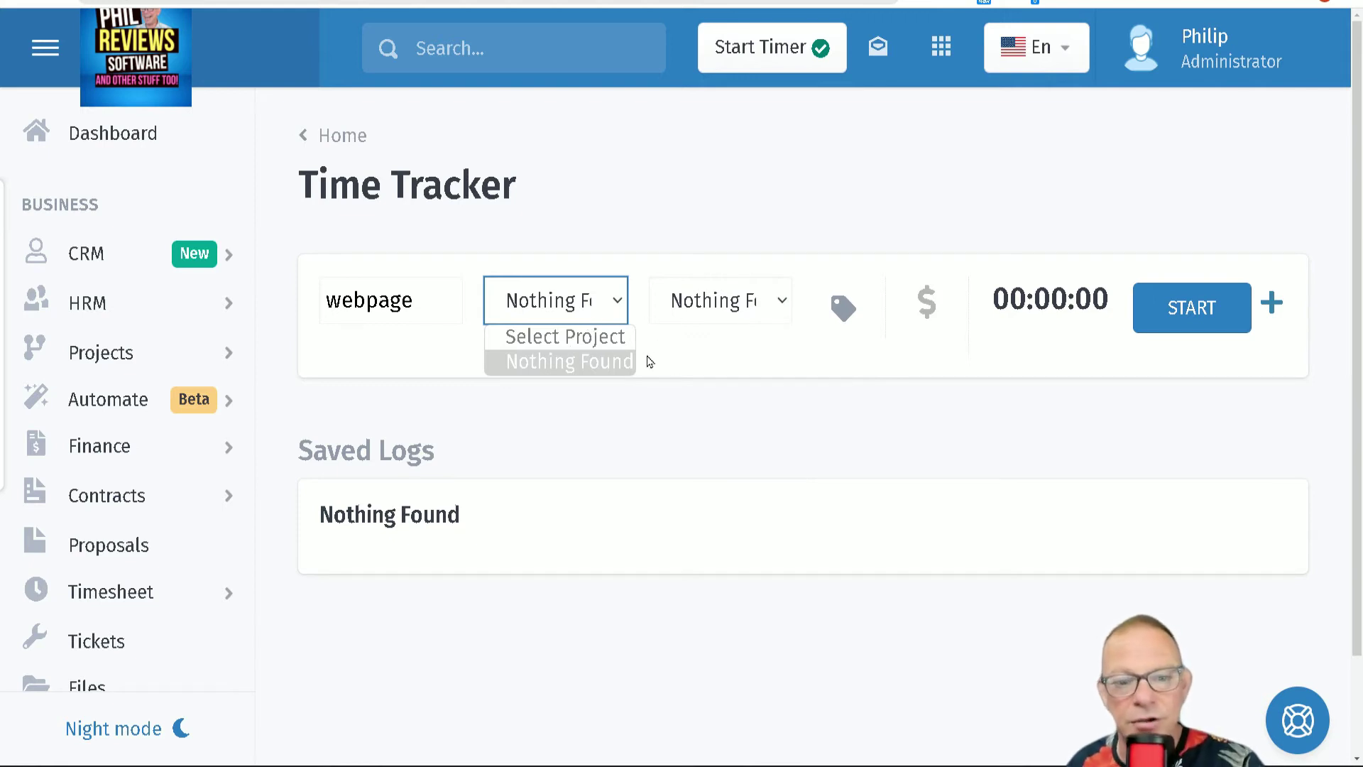
click(739, 323)
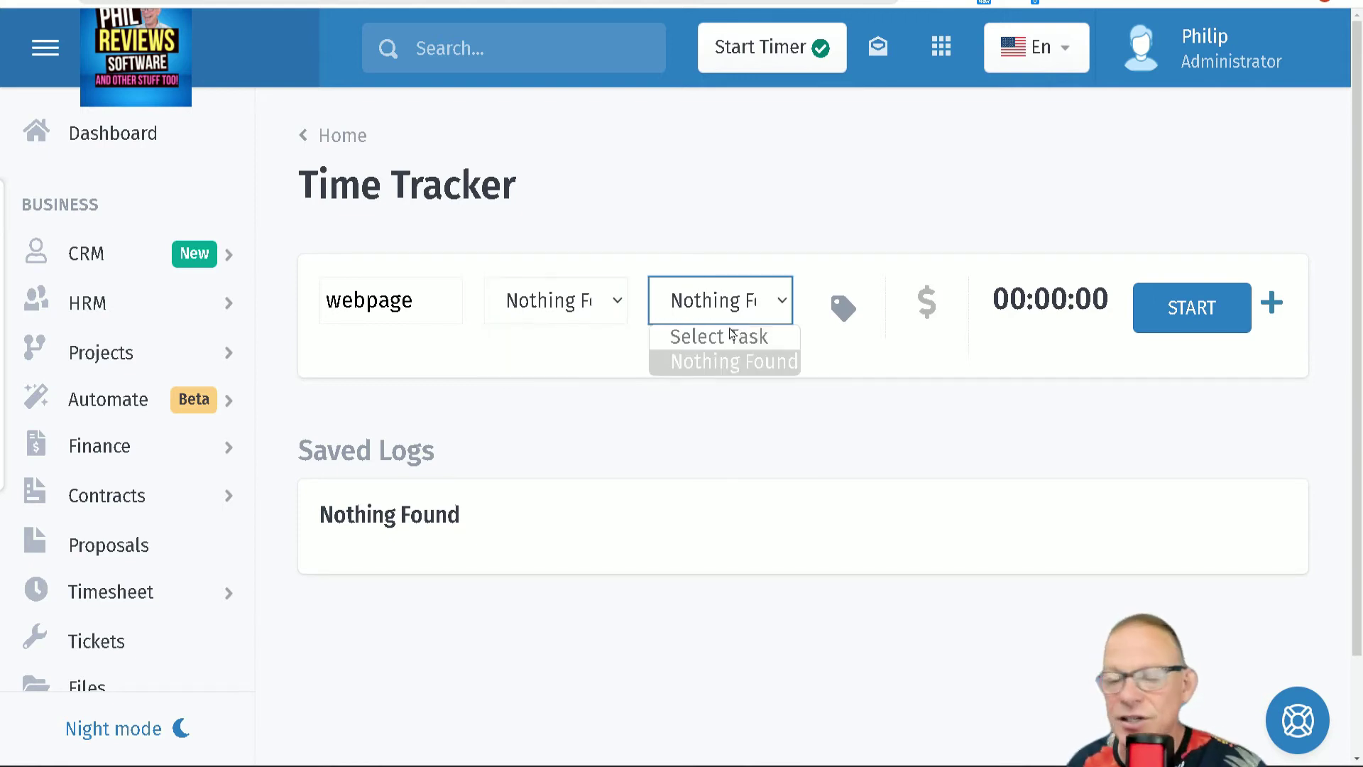
click(575, 260)
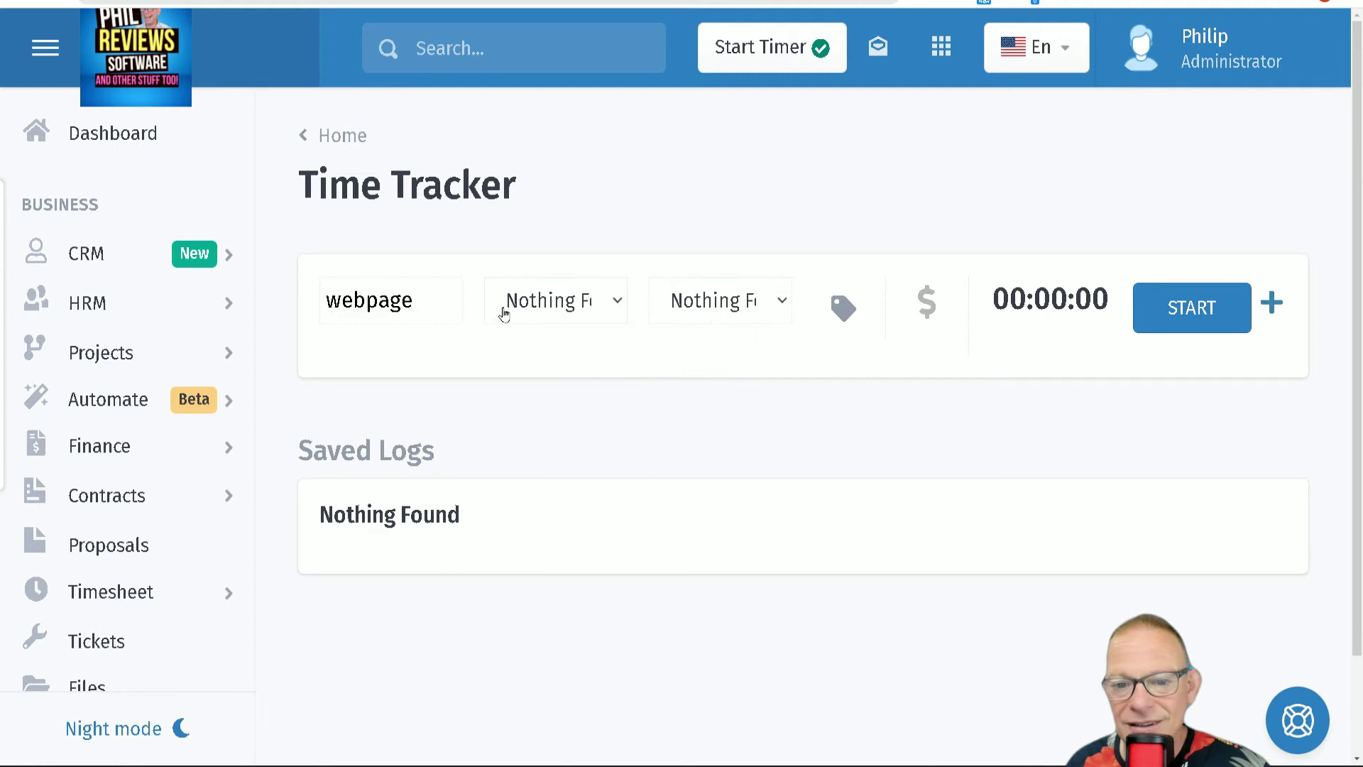
Step: Mark the "webpage" time entry as billable and try to start its timer, checking the available tags
click(843, 319)
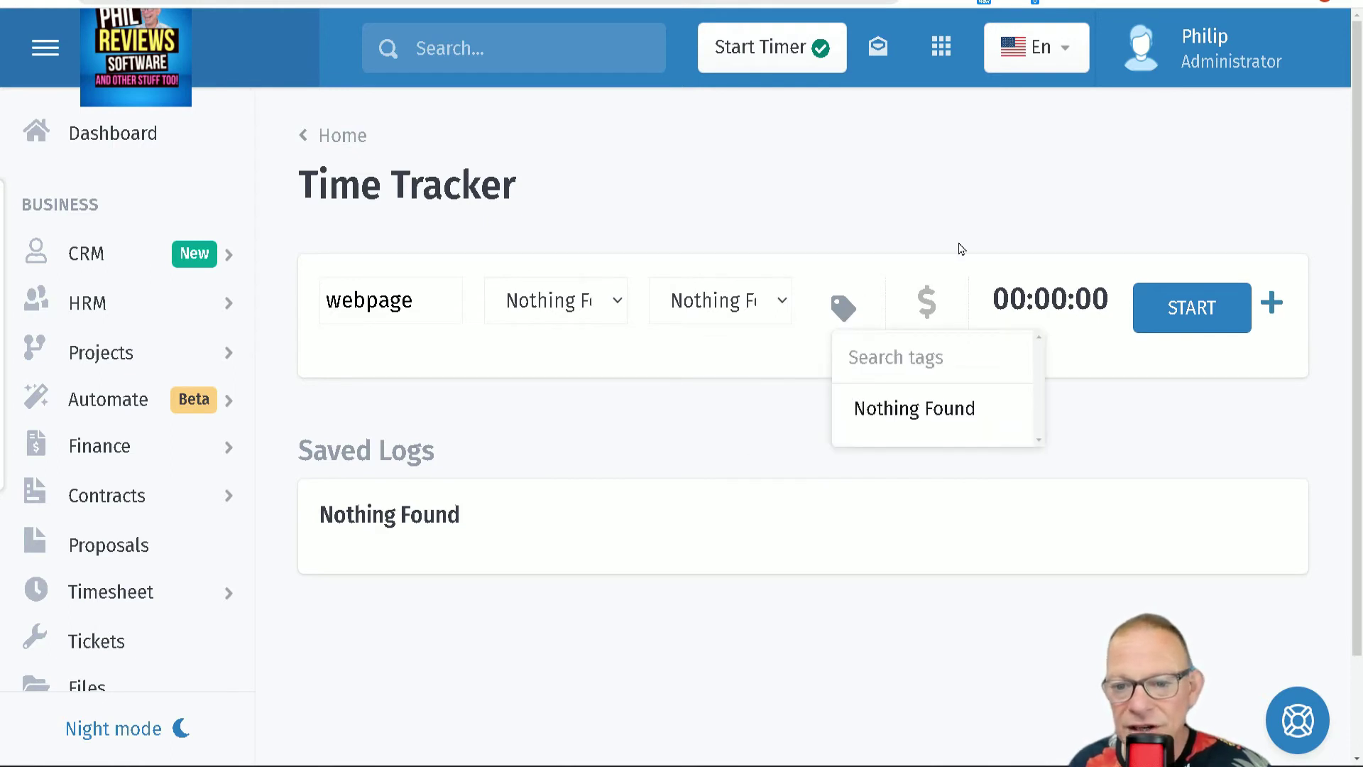
click(918, 307)
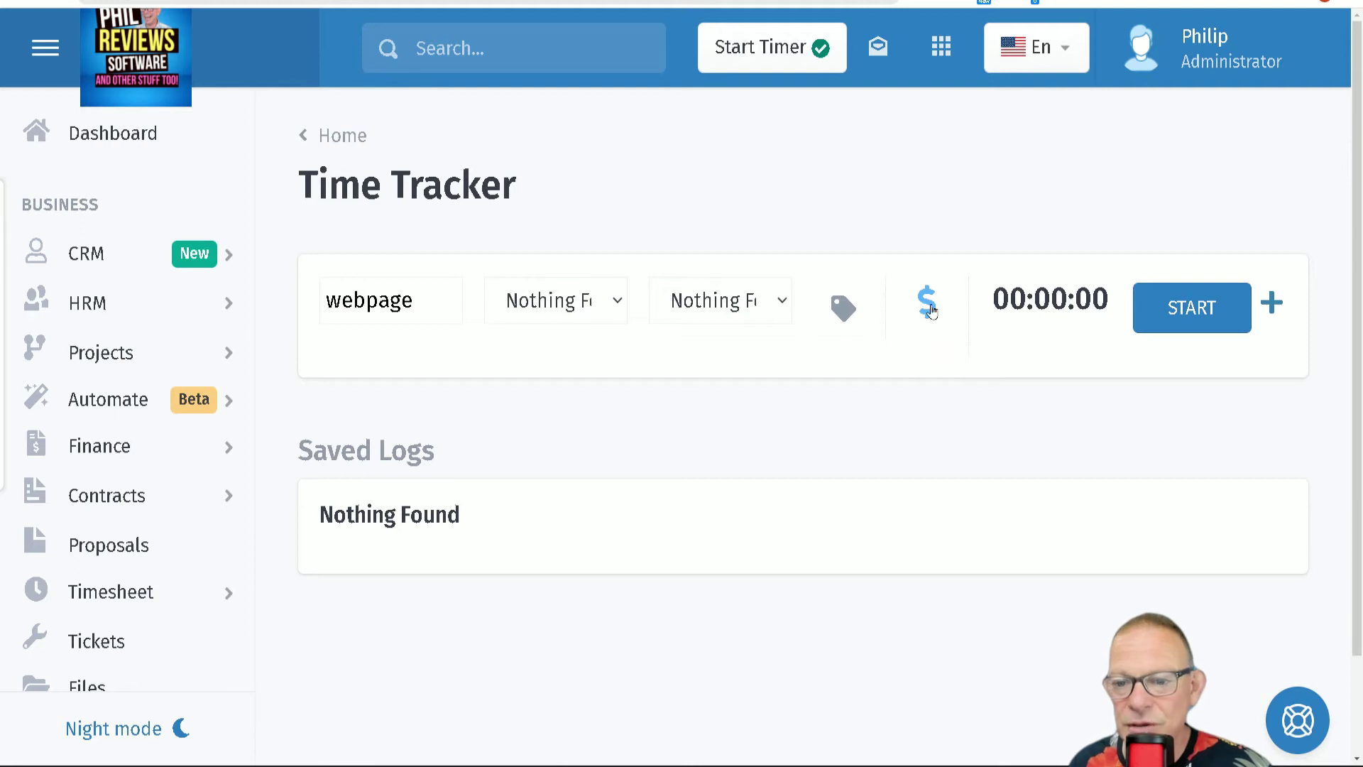
click(1183, 313)
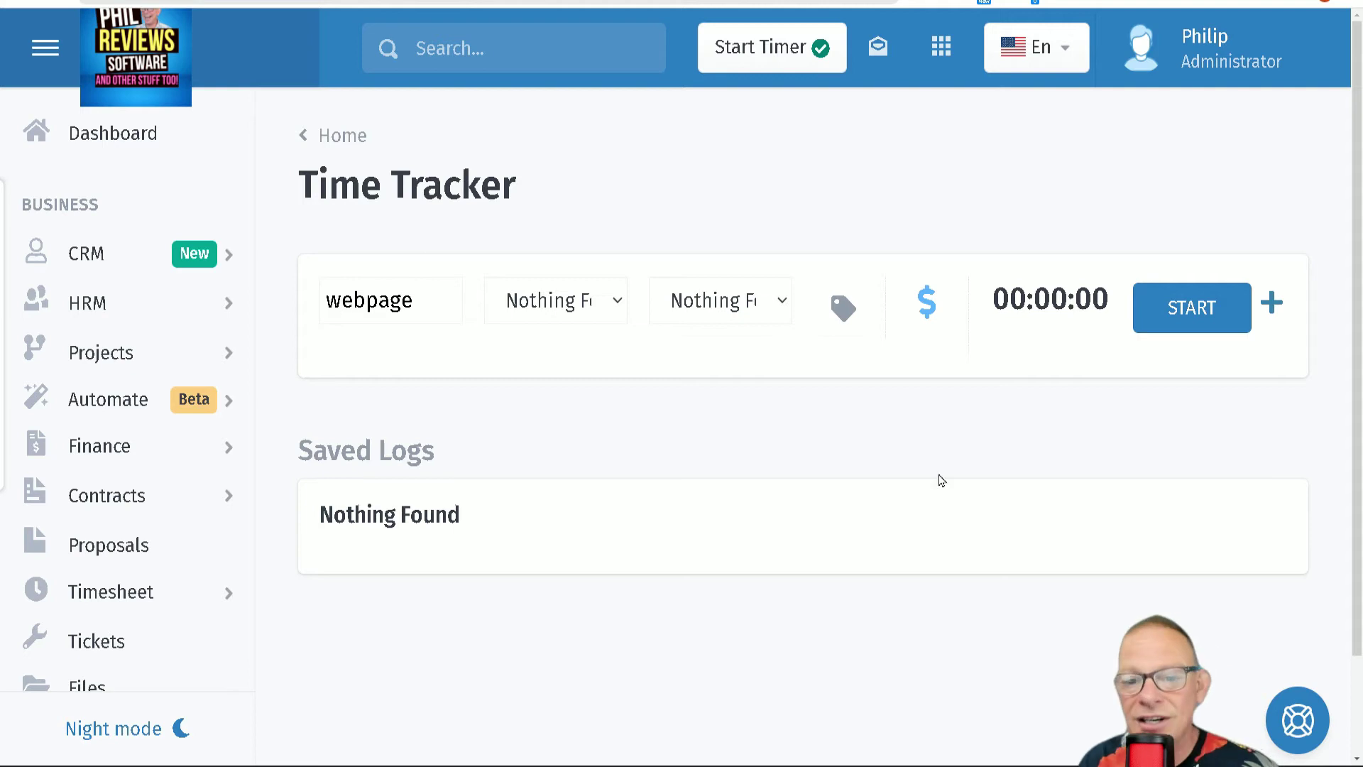
click(845, 309)
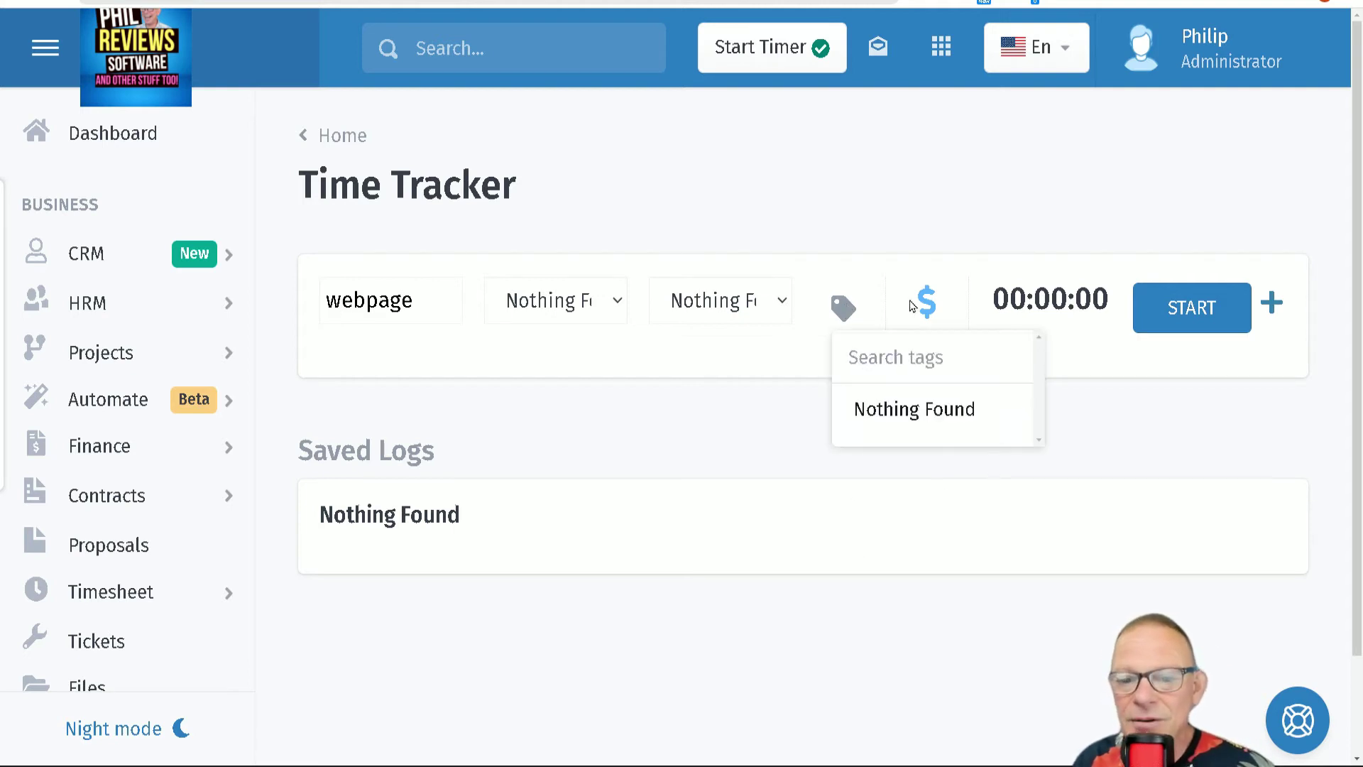
click(1120, 426)
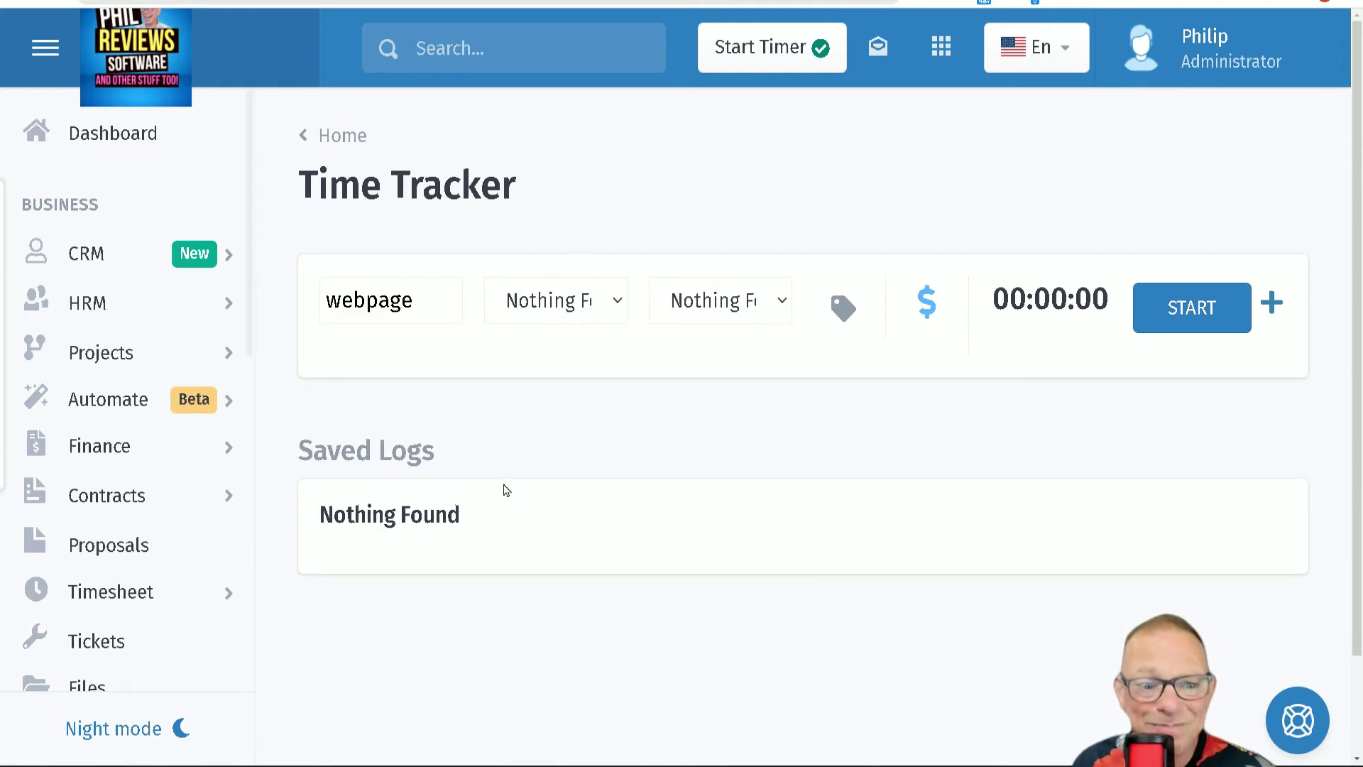
Step: Open the tickets overview and look through its ticket statistics, trend graph and the remaining business sections
click(146, 500)
scroll(628, 505, down, 2)
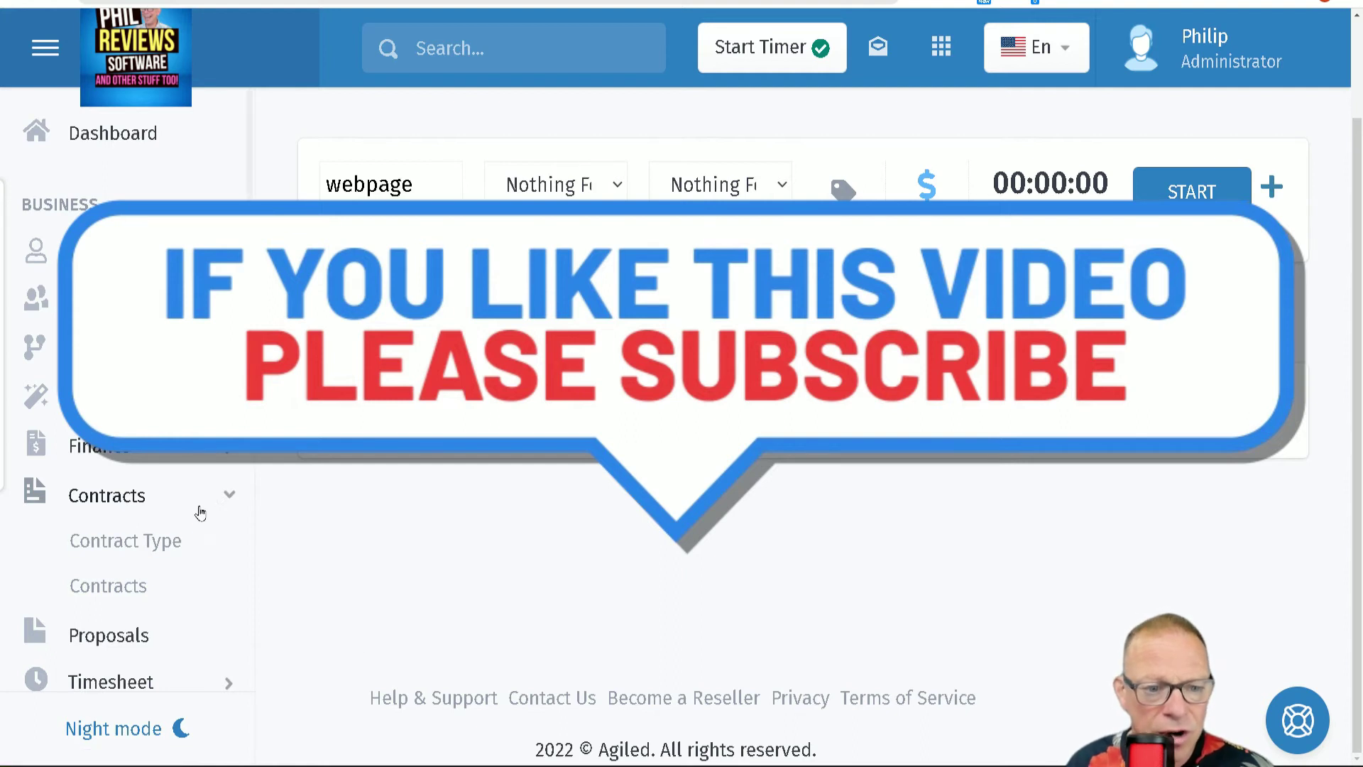
click(224, 497)
click(122, 646)
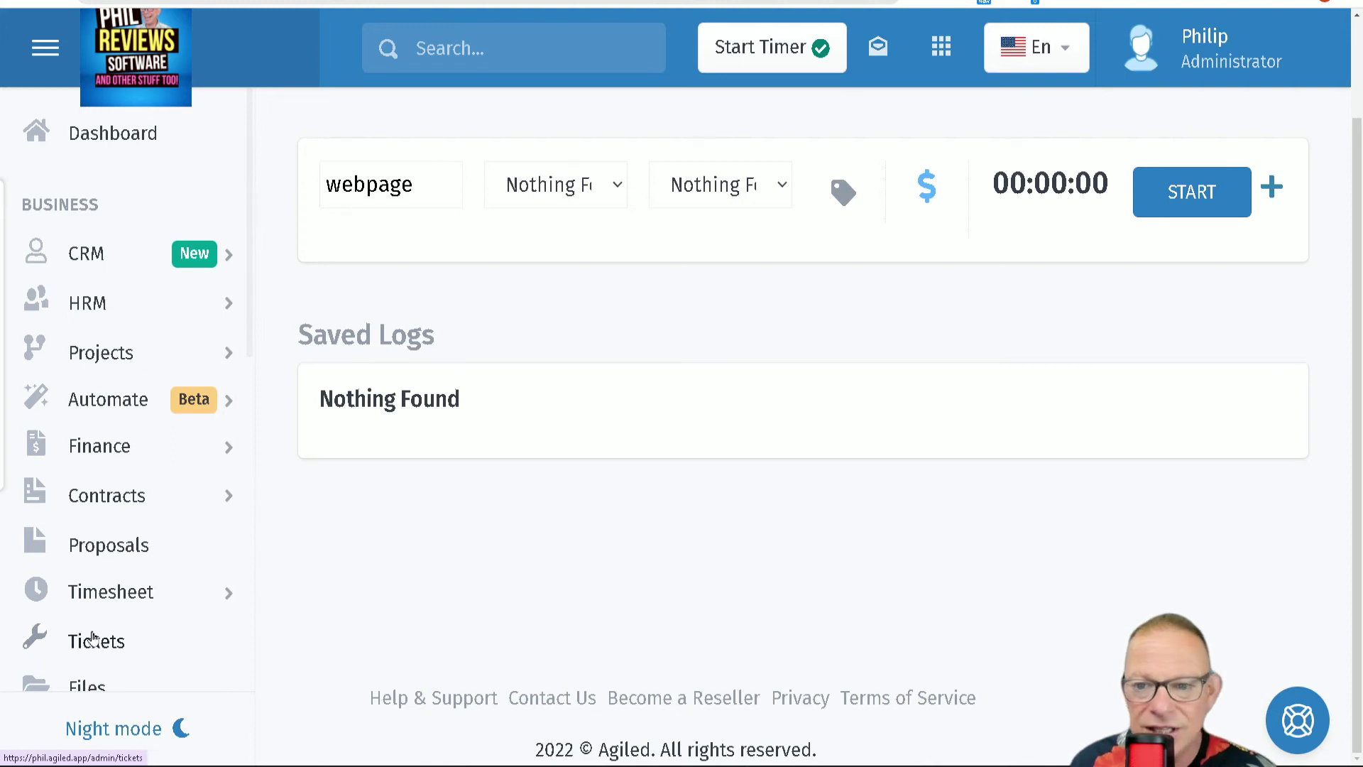
scroll(408, 561, down, 4)
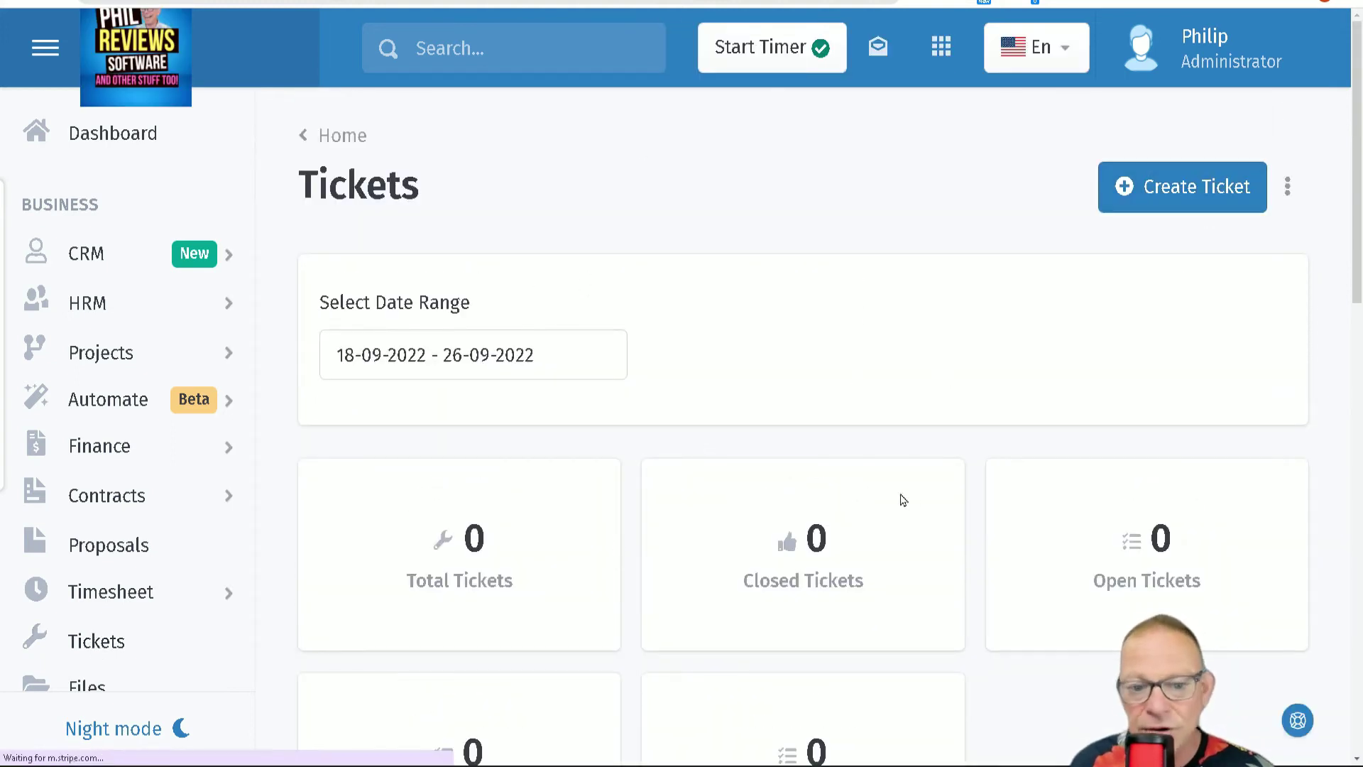
scroll(744, 524, down, 4)
scroll(320, 610, down, 4)
scroll(394, 635, up, 4)
drag(252, 357, 246, 548)
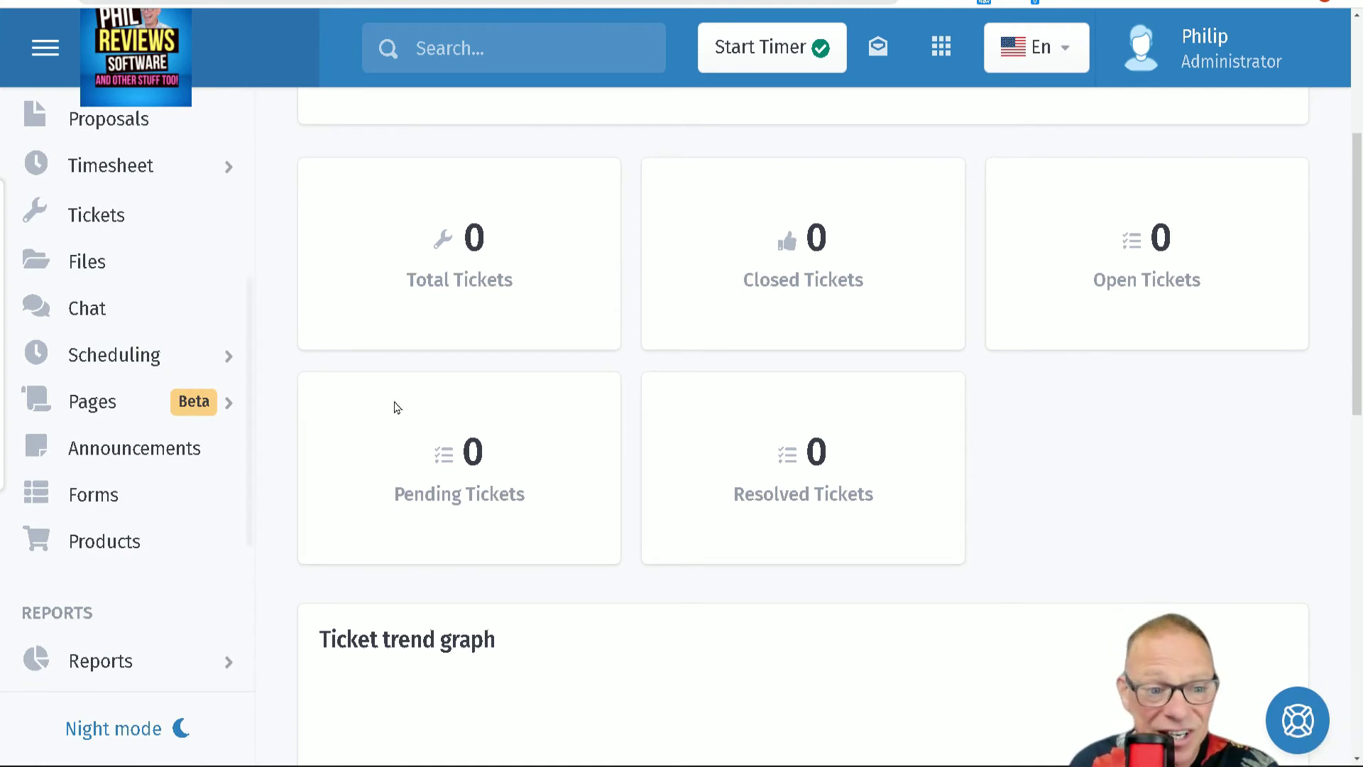
scroll(781, 398, up, 1)
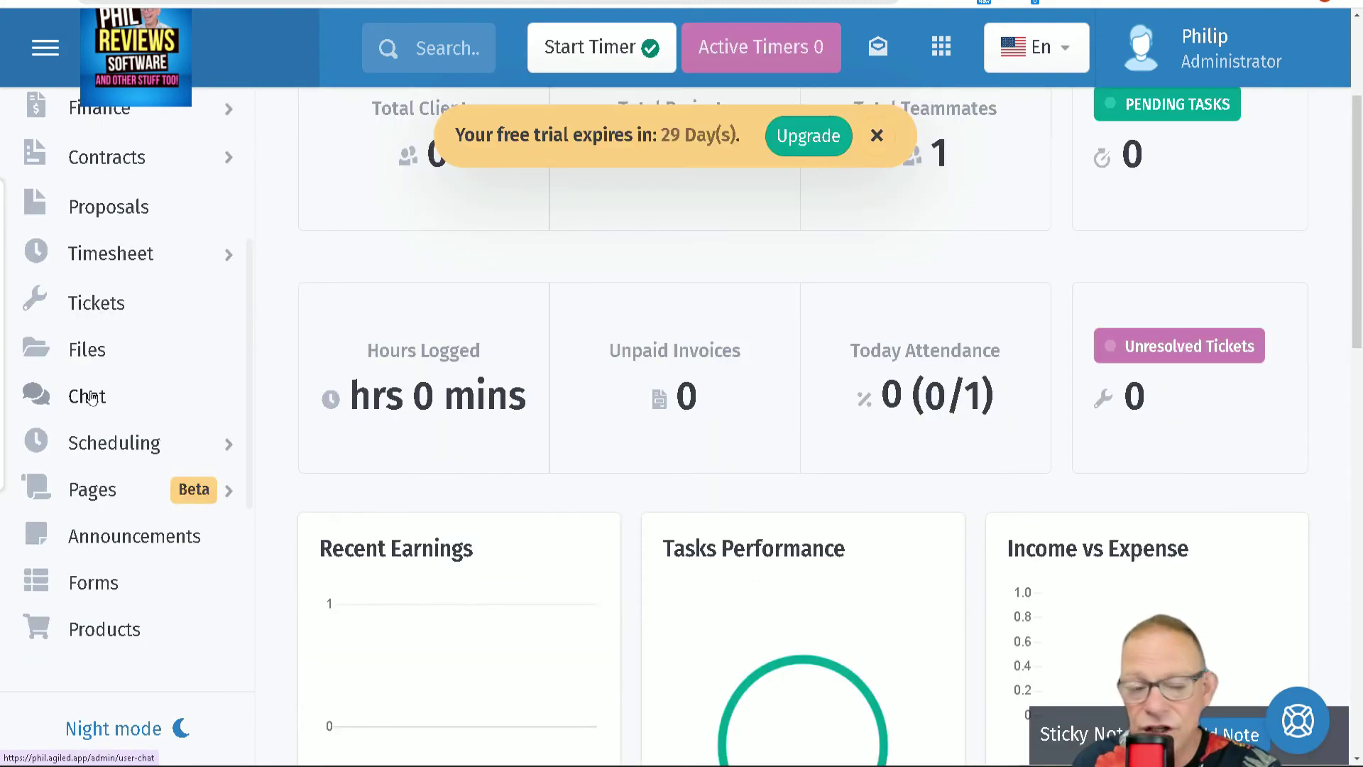
Step: Check which pages are available under Scheduling and Pages, and open the announcements list
click(214, 445)
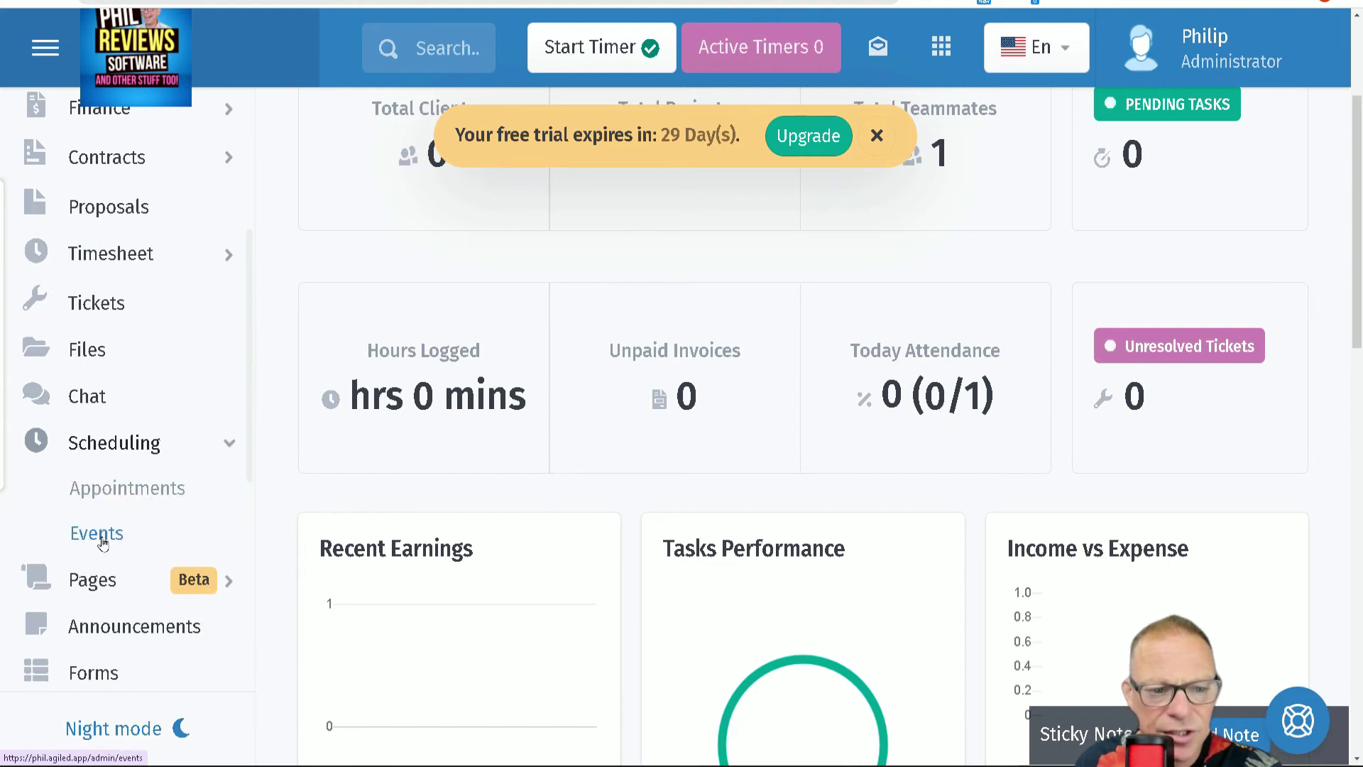
scroll(221, 597, down, 4)
click(224, 589)
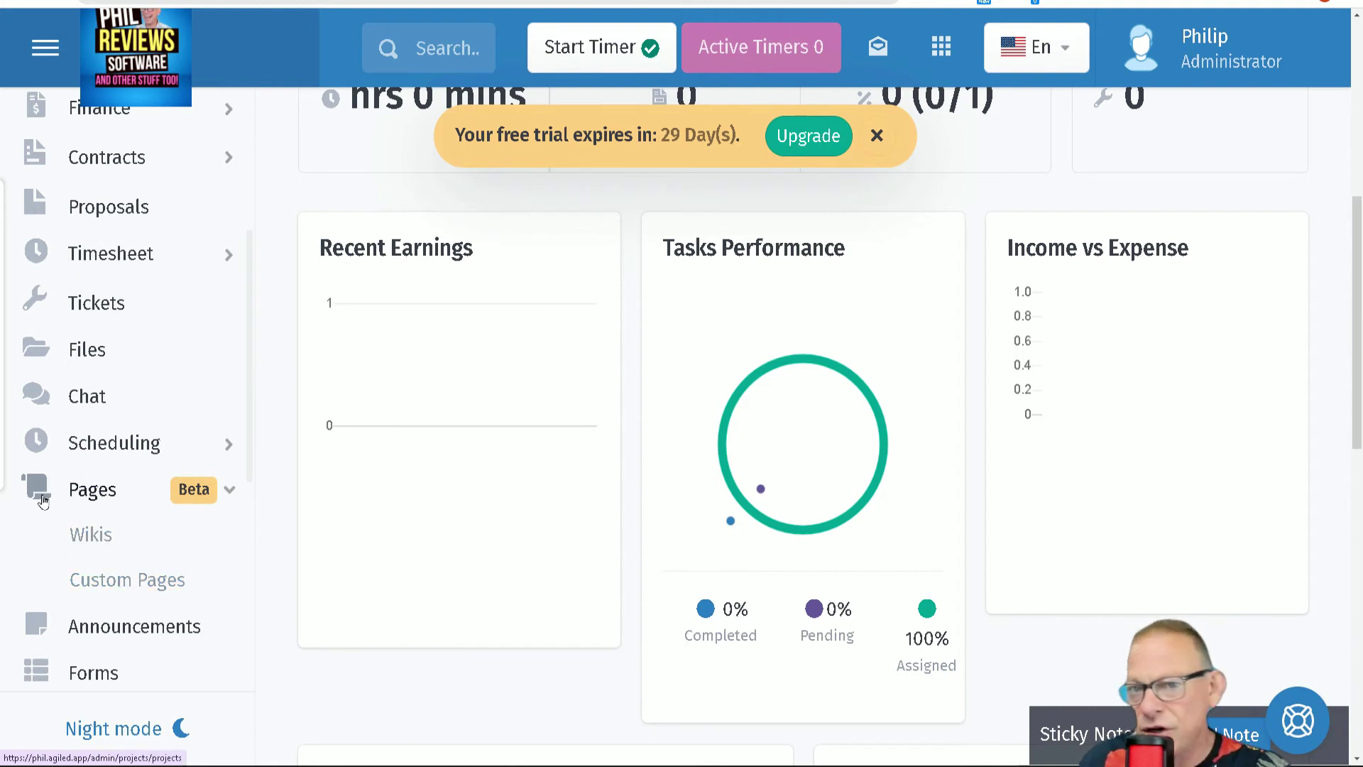
scroll(145, 632, down, 3)
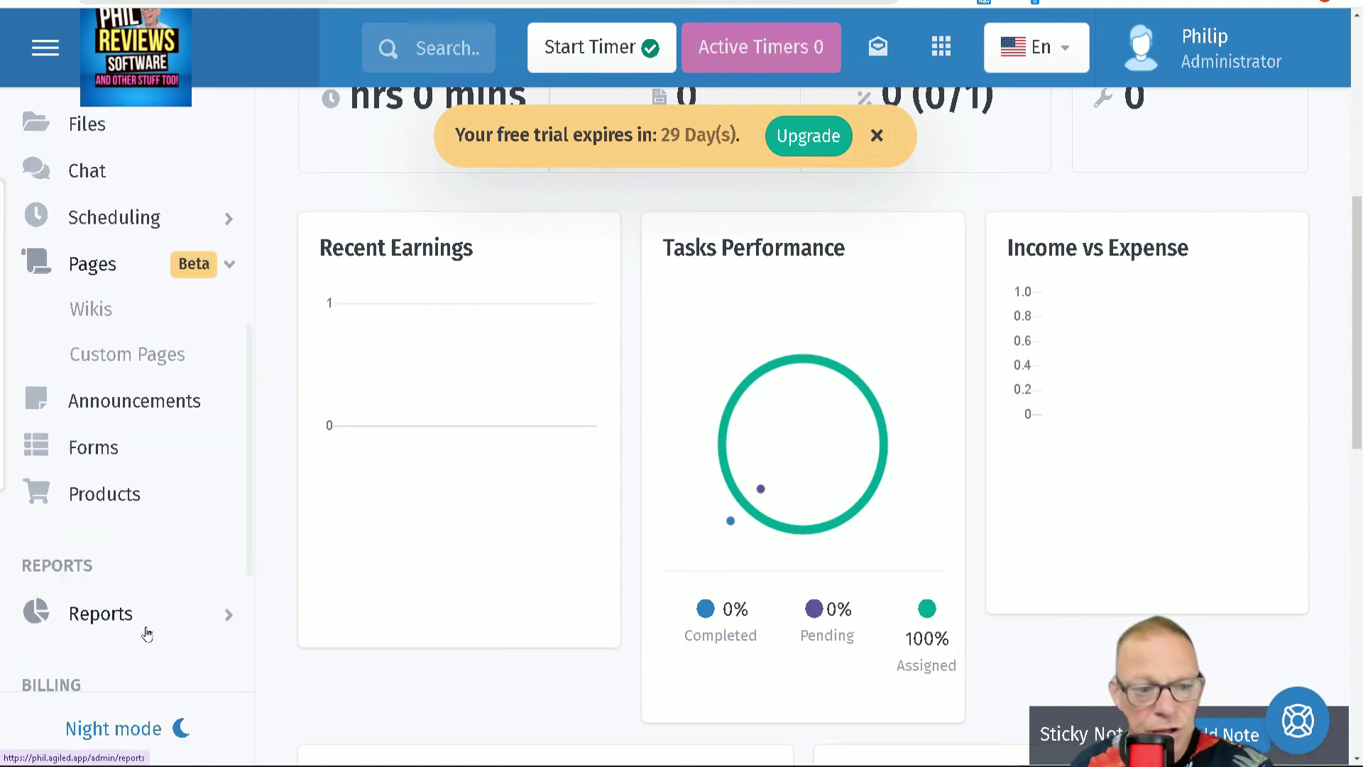
click(171, 416)
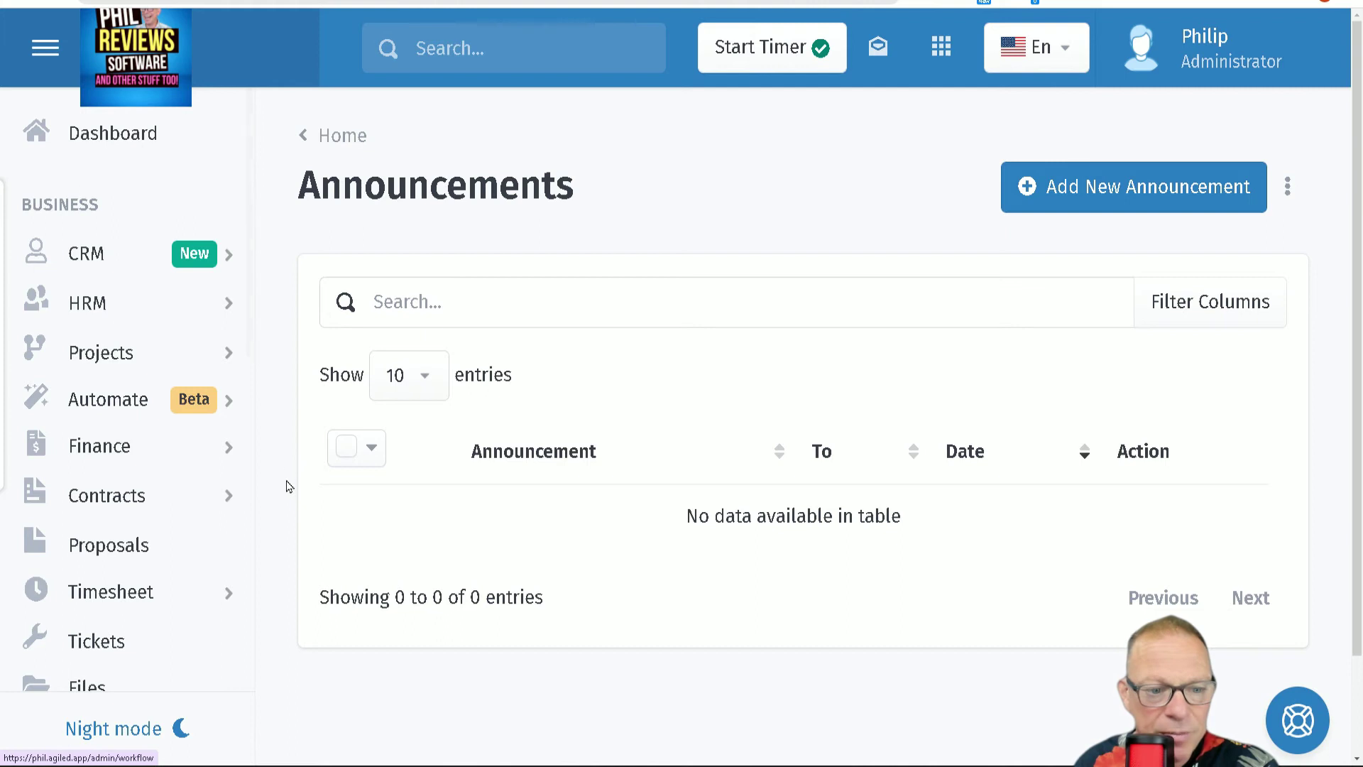
Step: Open the Forms section, examine the new form builder, and return to the forms list
scroll(289, 487, down, 2)
scroll(127, 589, down, 8)
scroll(131, 568, up, 2)
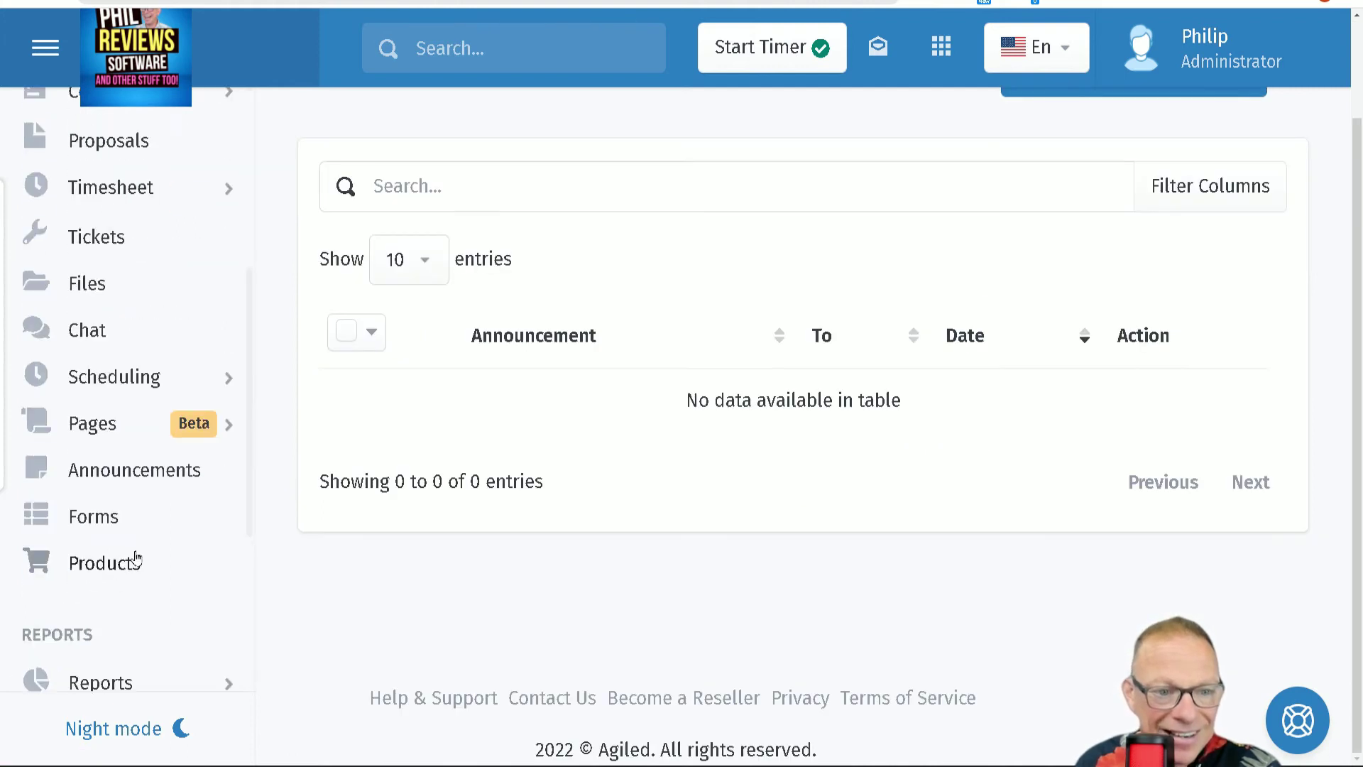
click(103, 529)
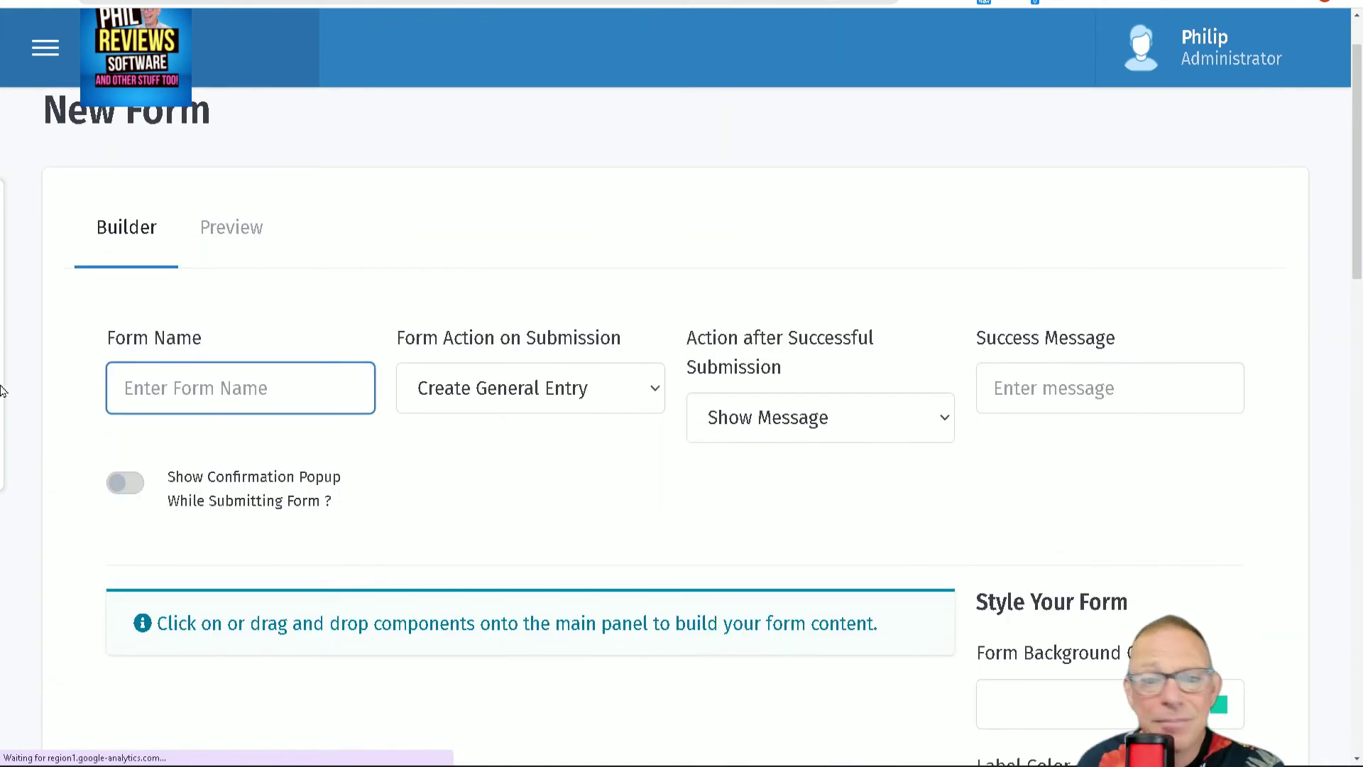
click(43, 48)
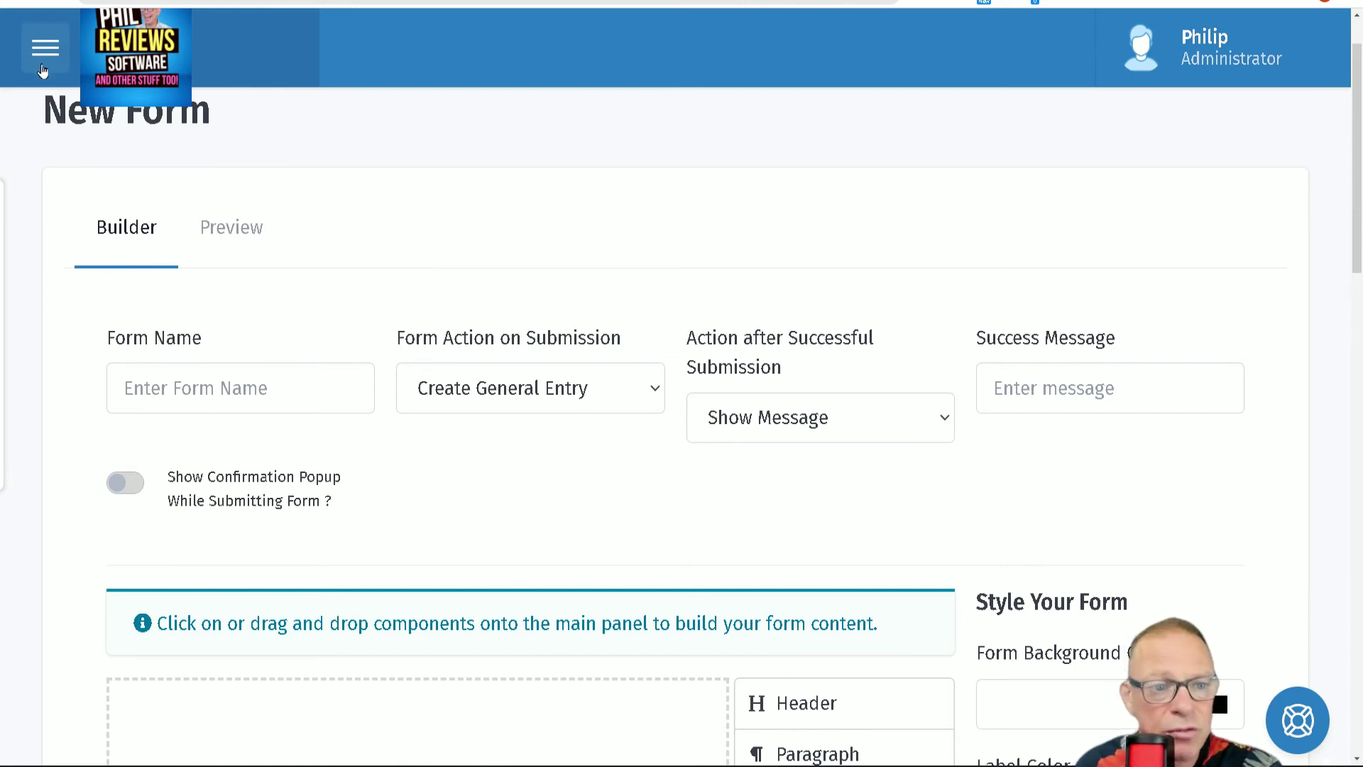
scroll(441, 371, down, 6)
scroll(443, 405, up, 7)
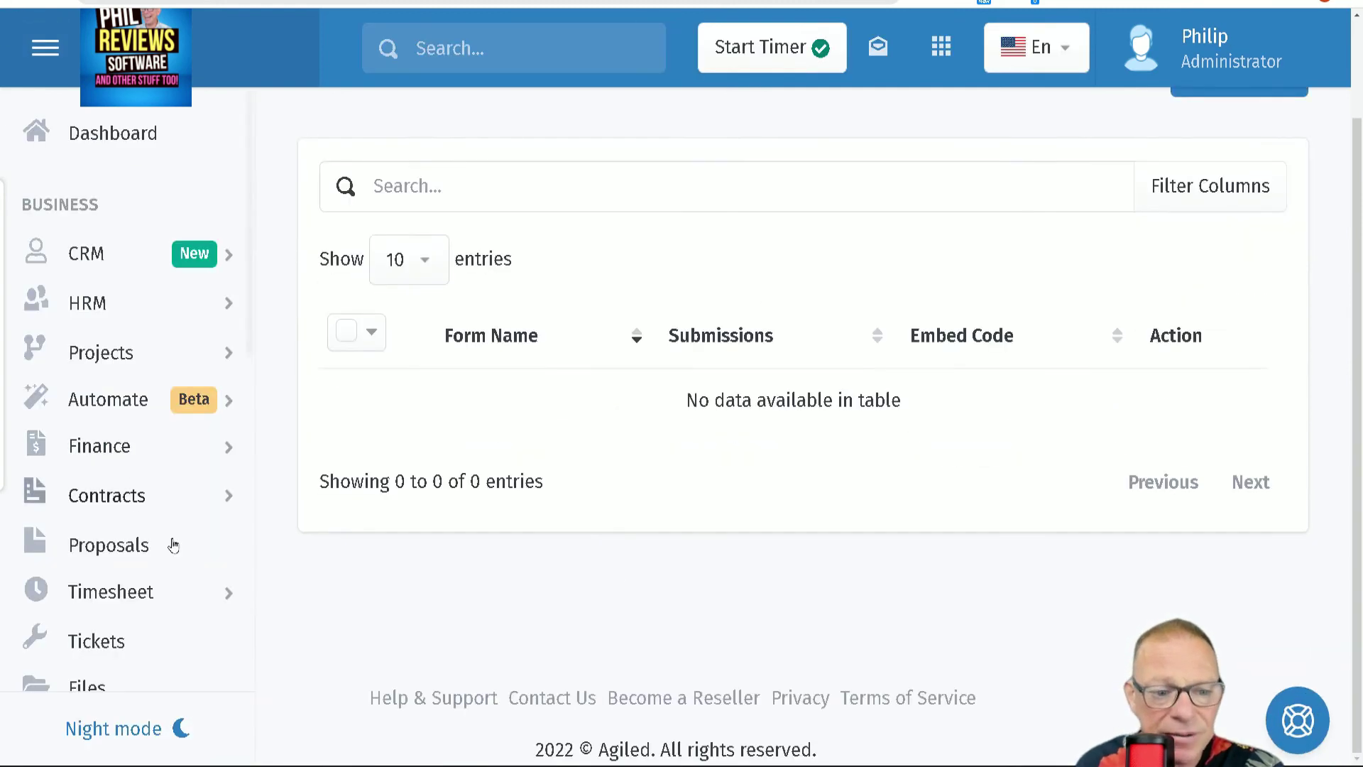
Step: Open the products list, look through it, and check which reports are available under Reports
scroll(181, 545, down, 8)
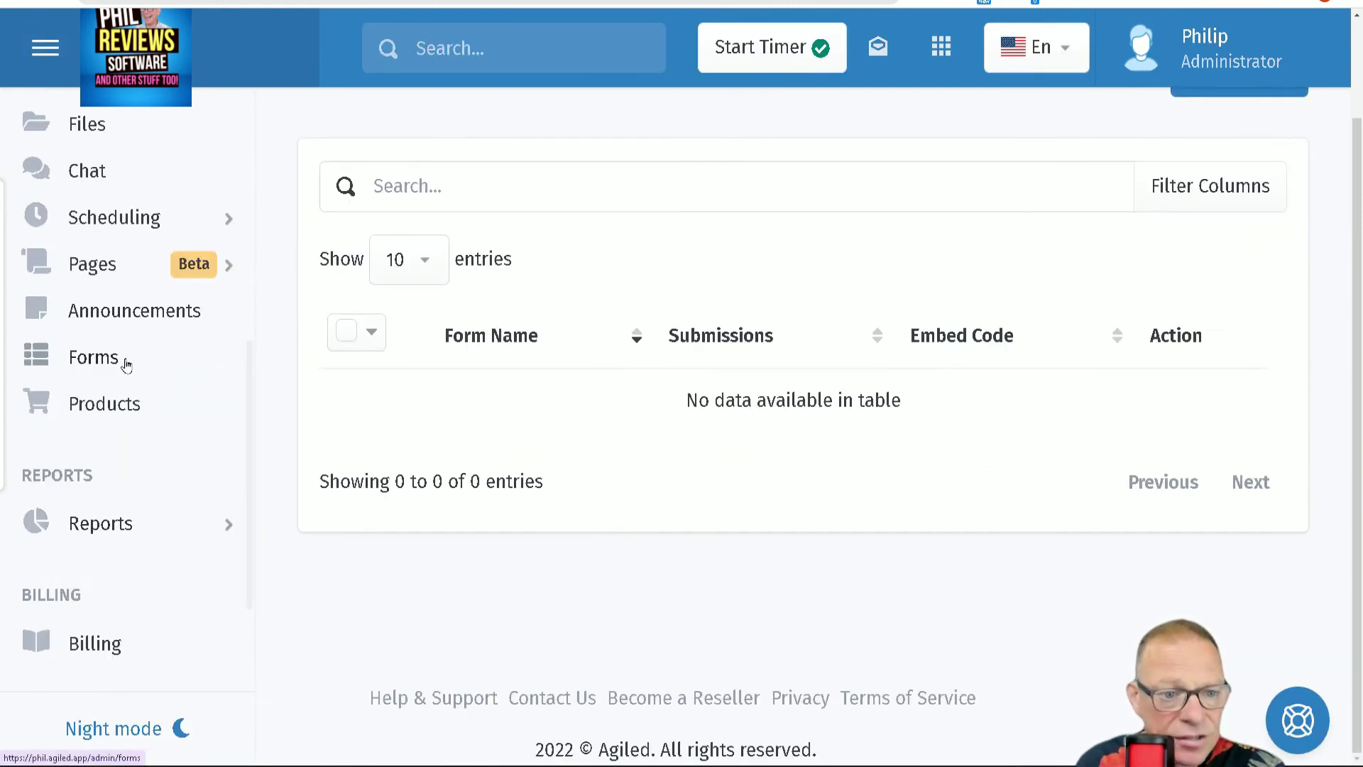
click(71, 419)
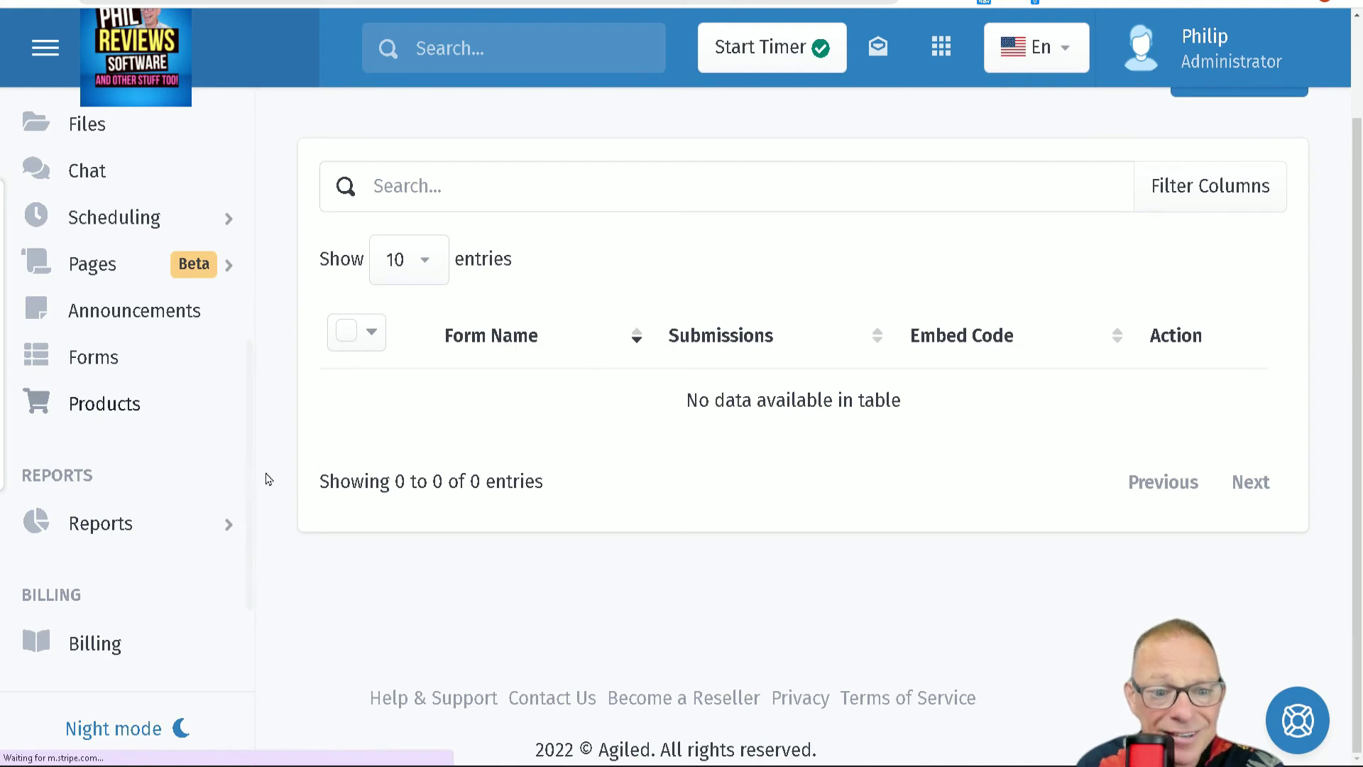
scroll(715, 374, down, 3)
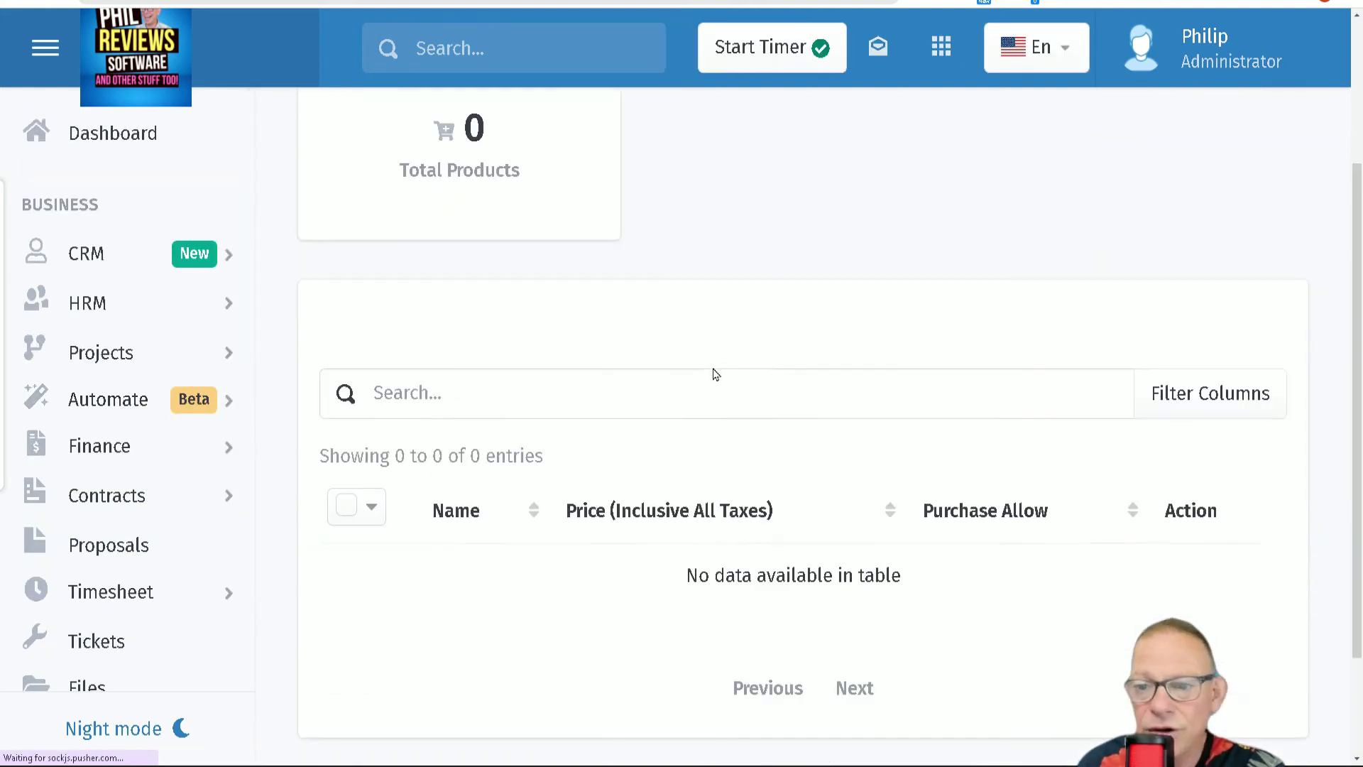
scroll(865, 353, down, 5)
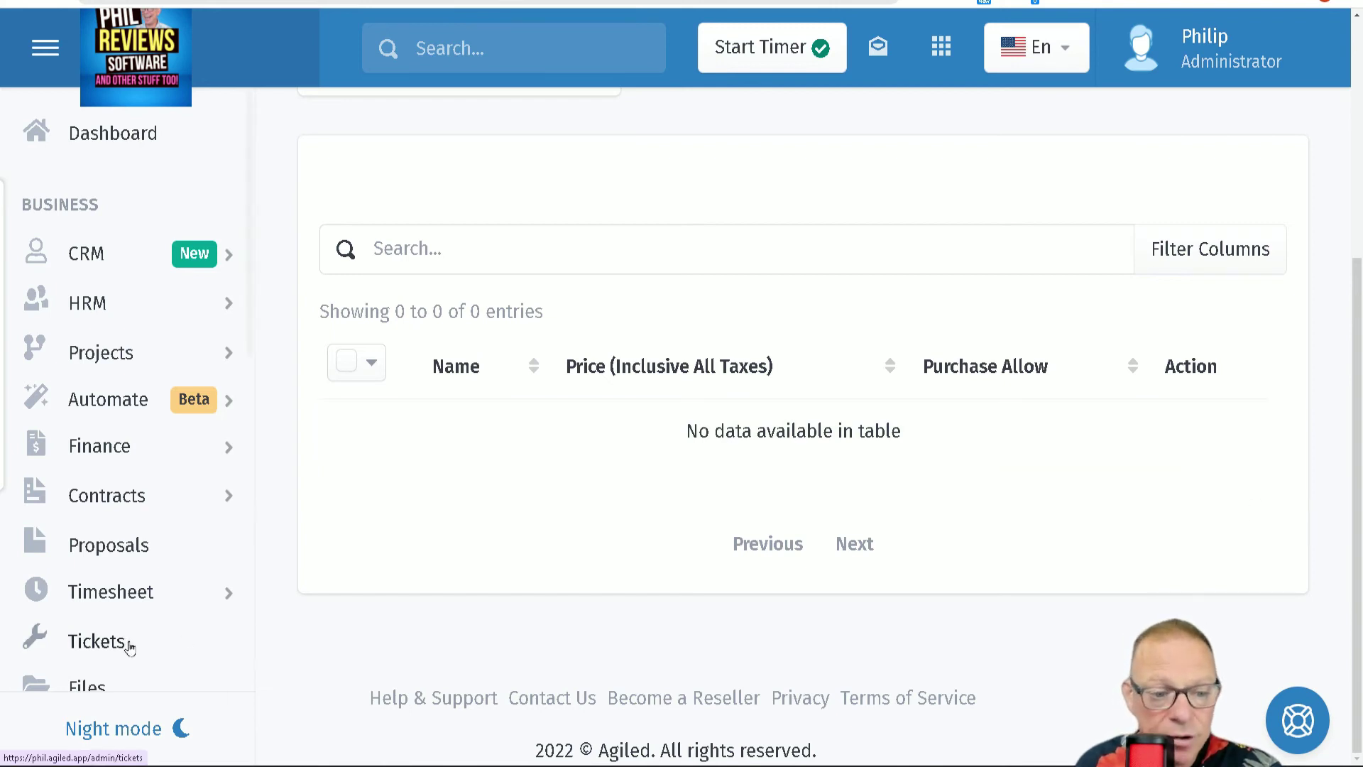
scroll(128, 639, down, 10)
click(211, 348)
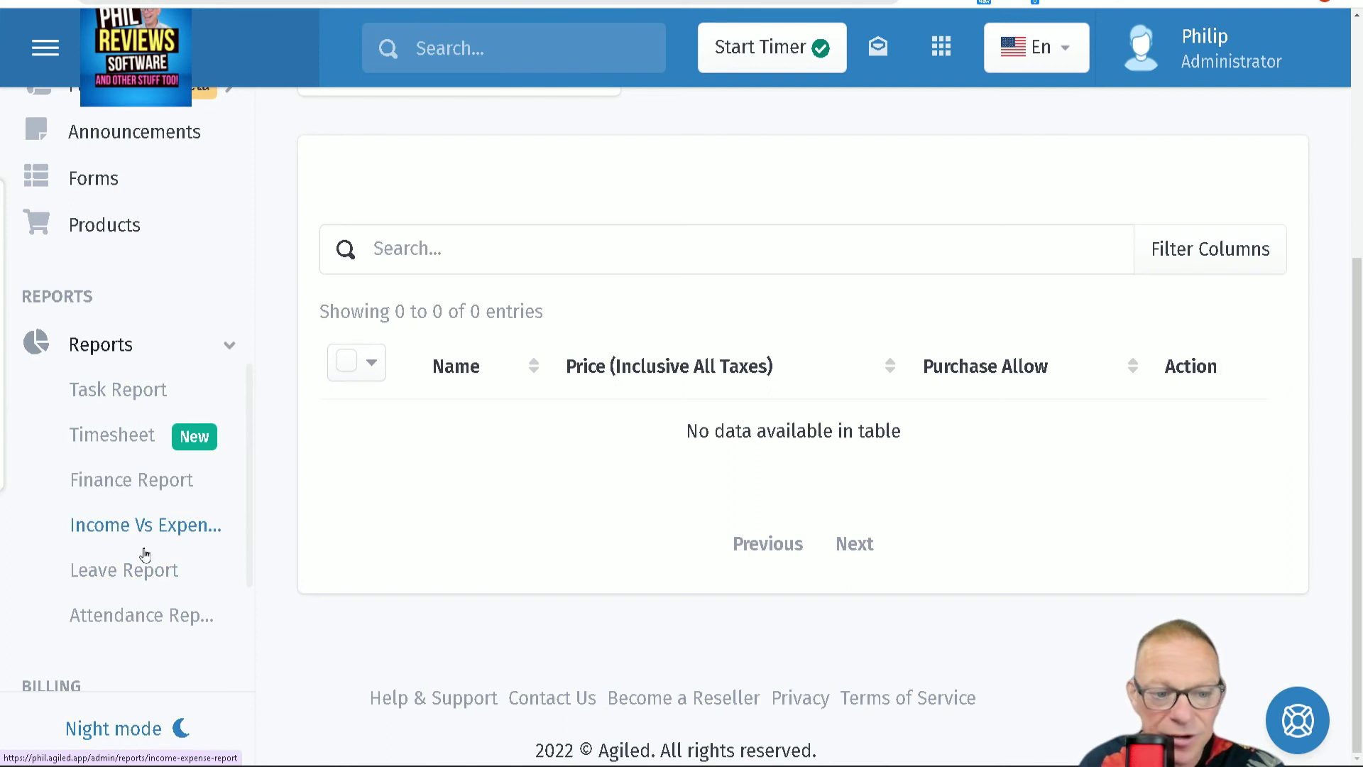
Step: Look through the dashboard's business statistics and charts, and check which widgets its configuration offers
scroll(152, 618, down, 4)
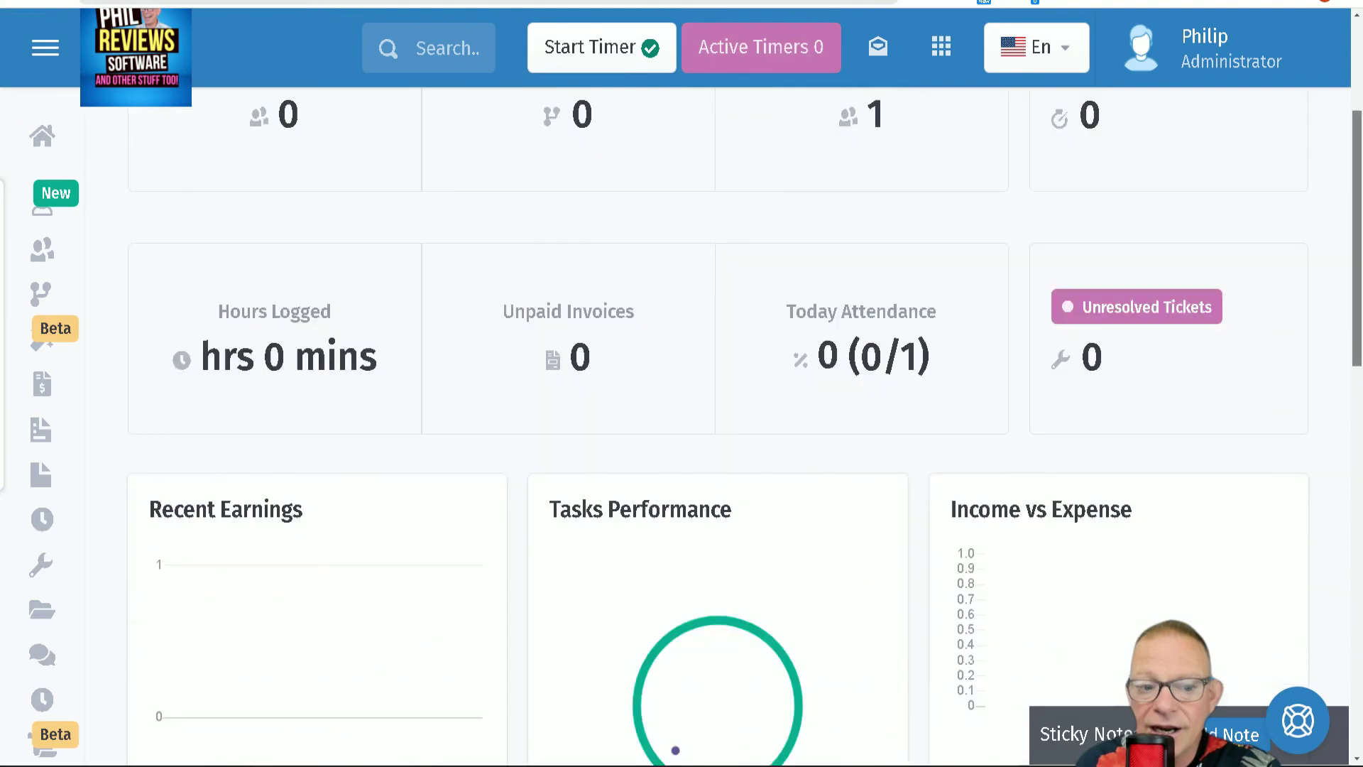
scroll(717, 426, down, 10)
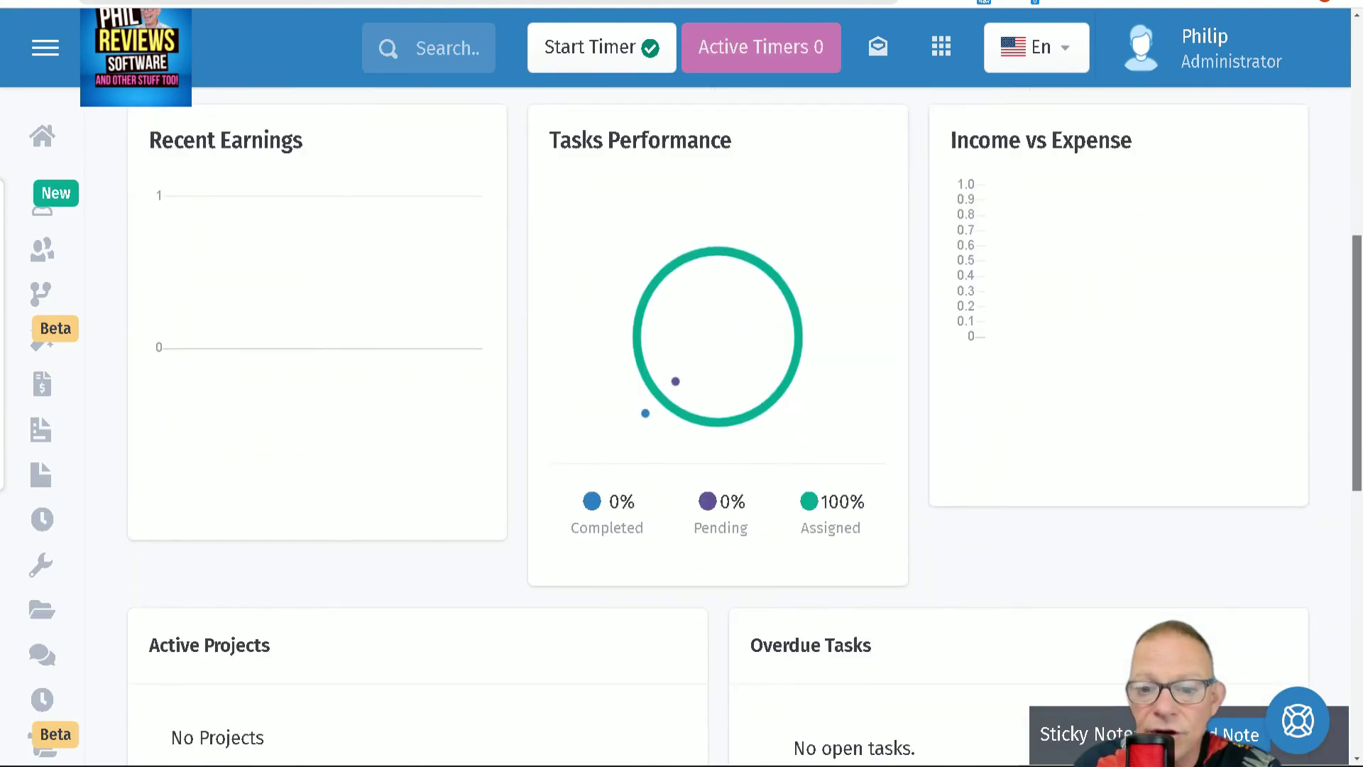
scroll(717, 426, up, 12)
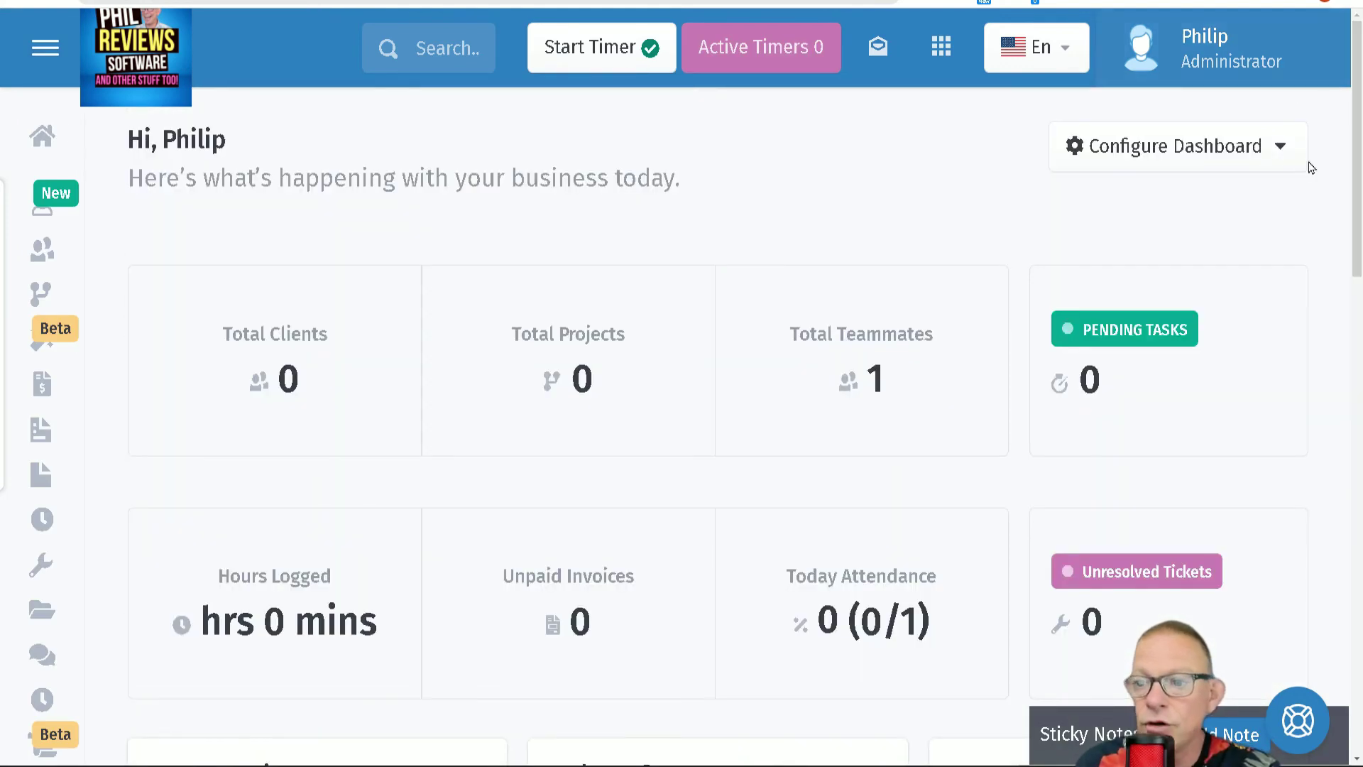
click(1271, 156)
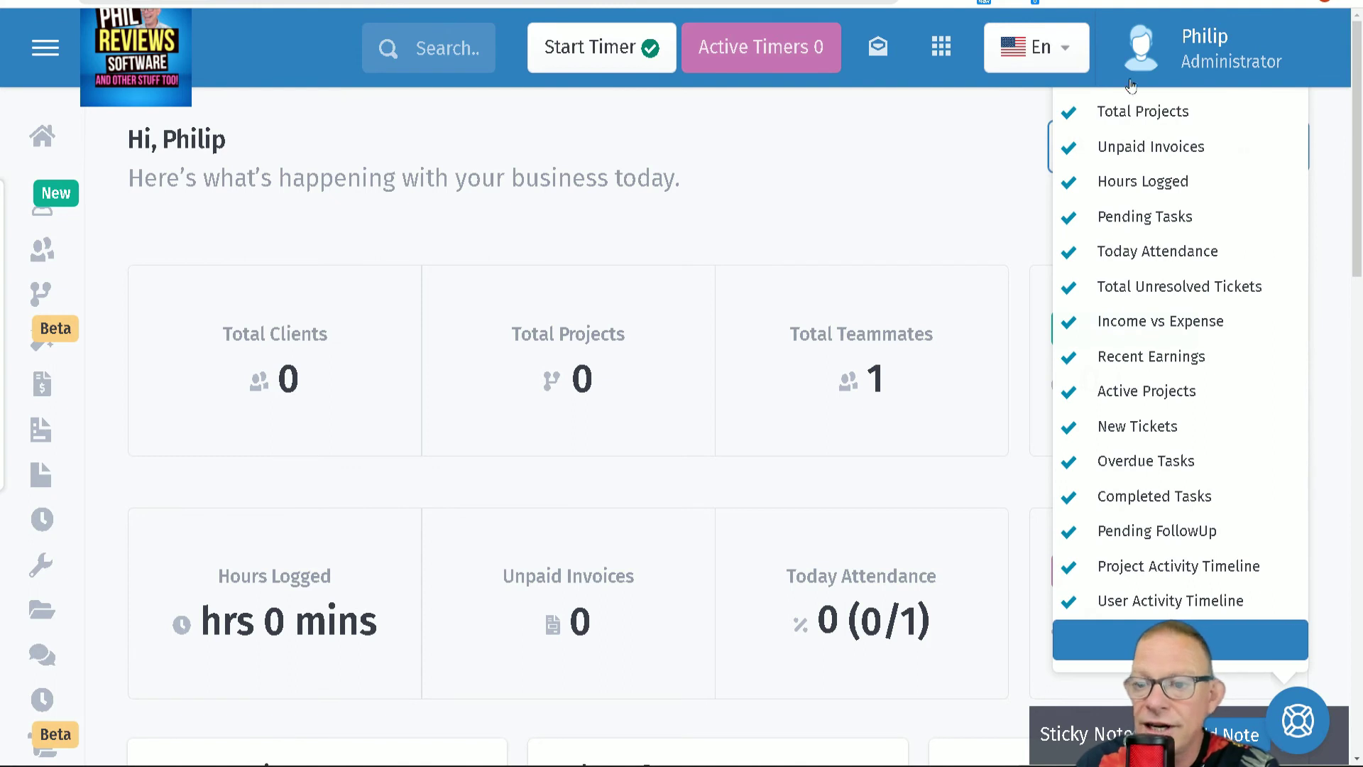
click(909, 164)
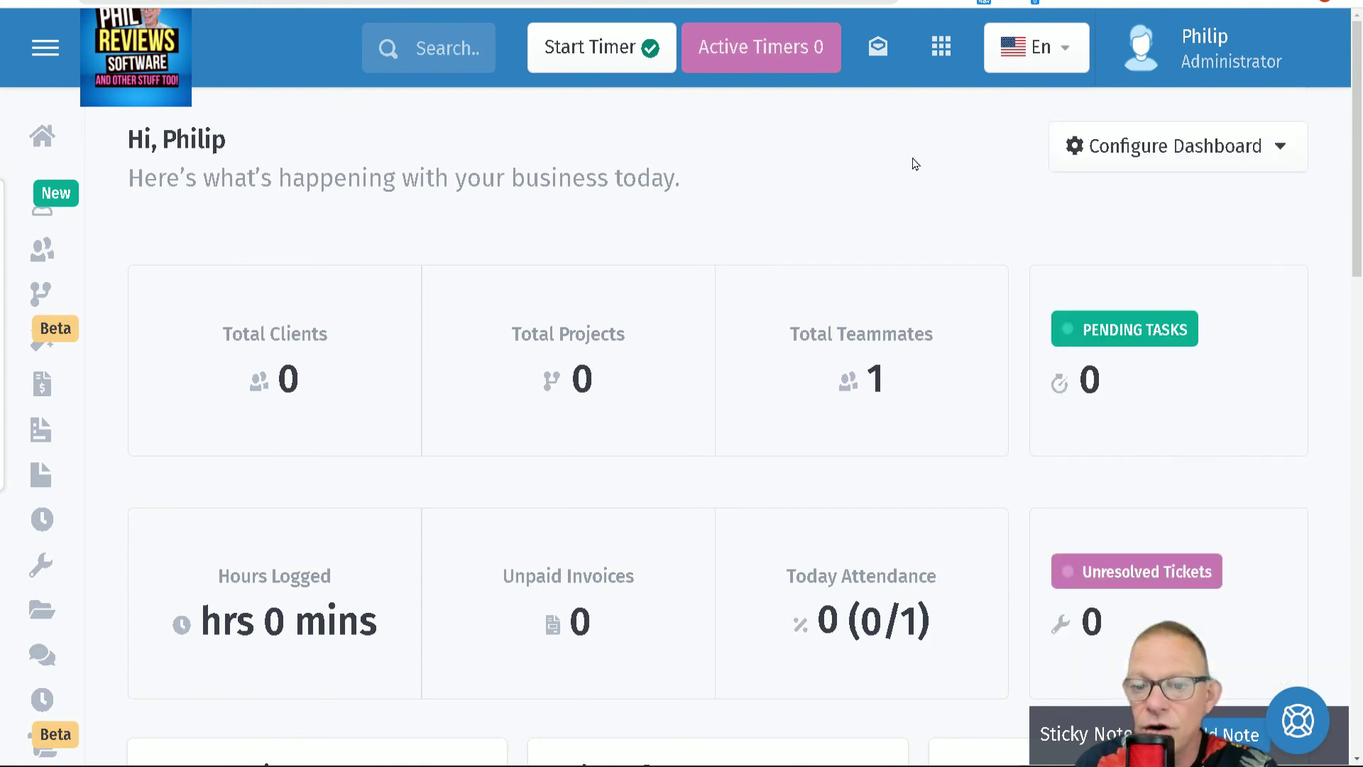
drag(1353, 158, 1146, 23)
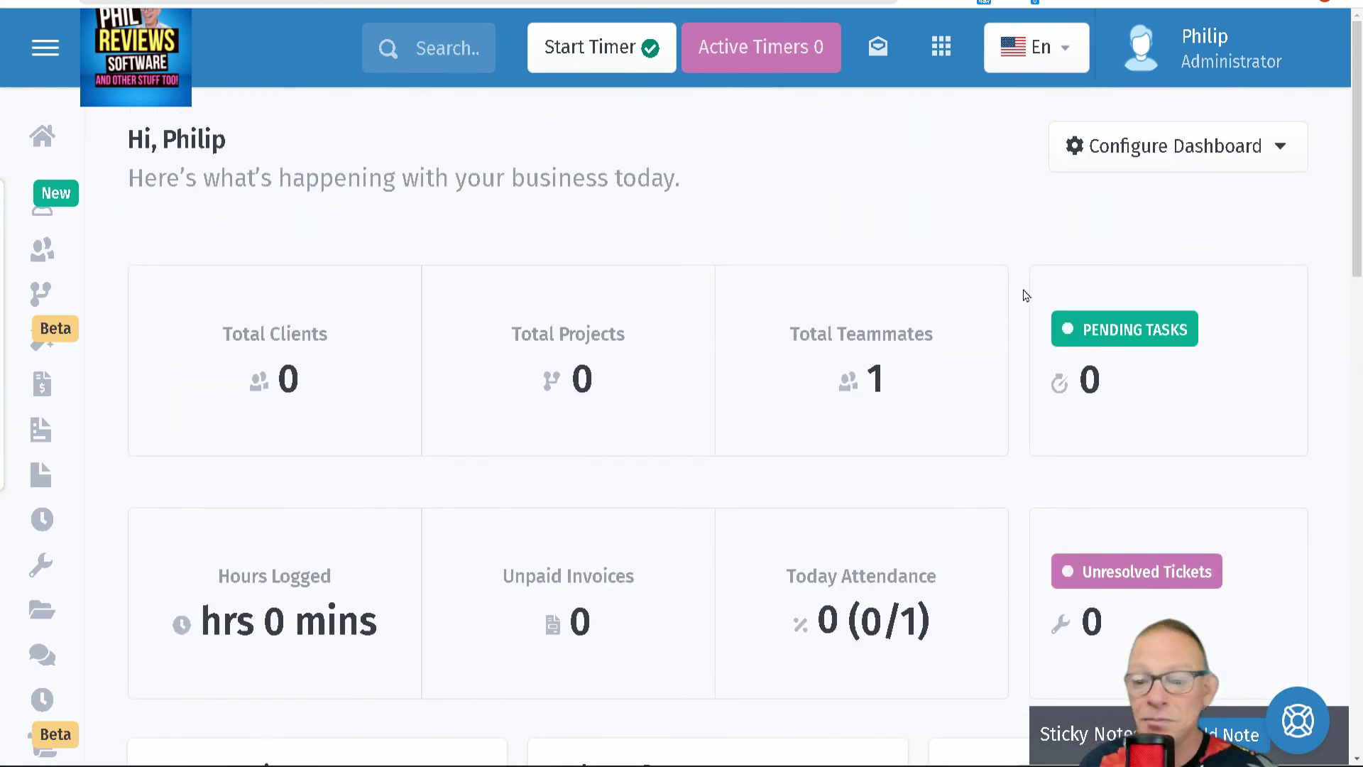
Step: Check the text and colour options for a new sticky note, and close it without saving
click(1222, 735)
click(464, 240)
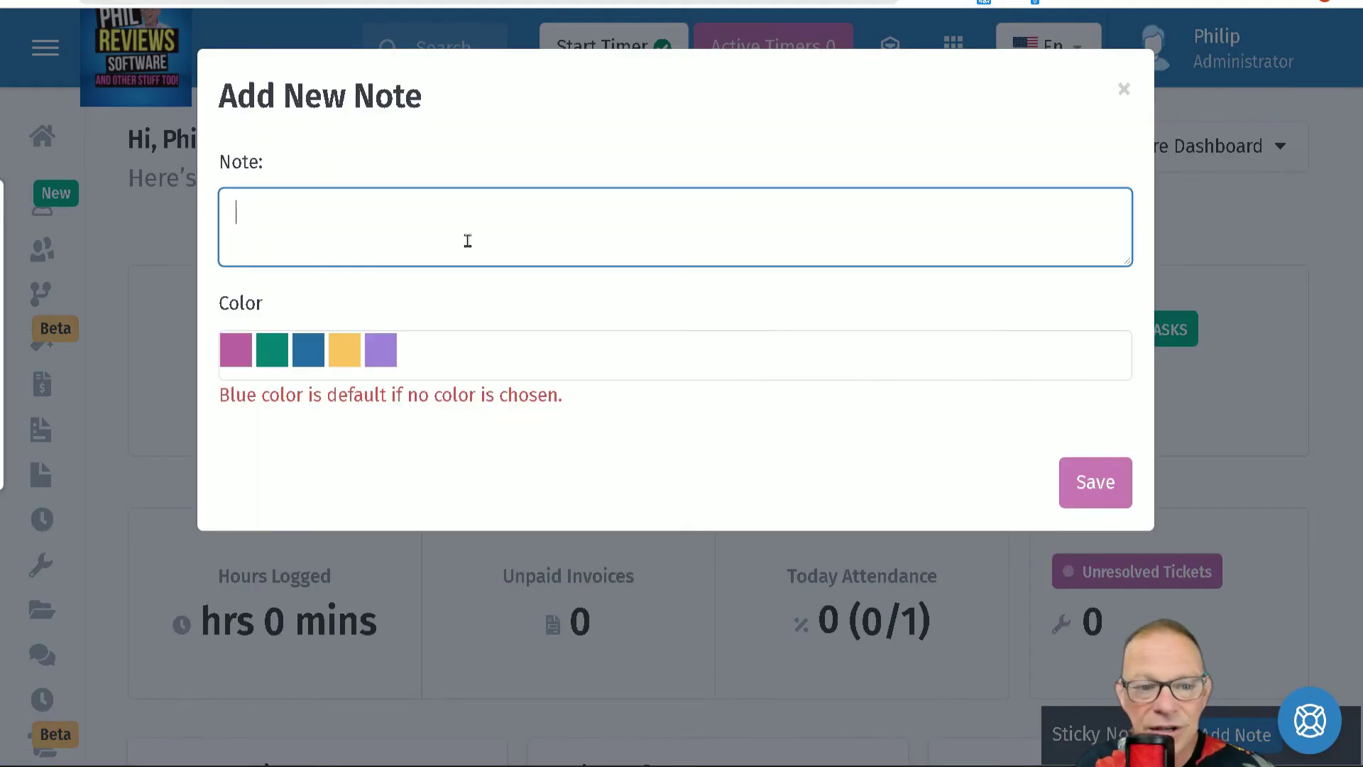
click(1124, 89)
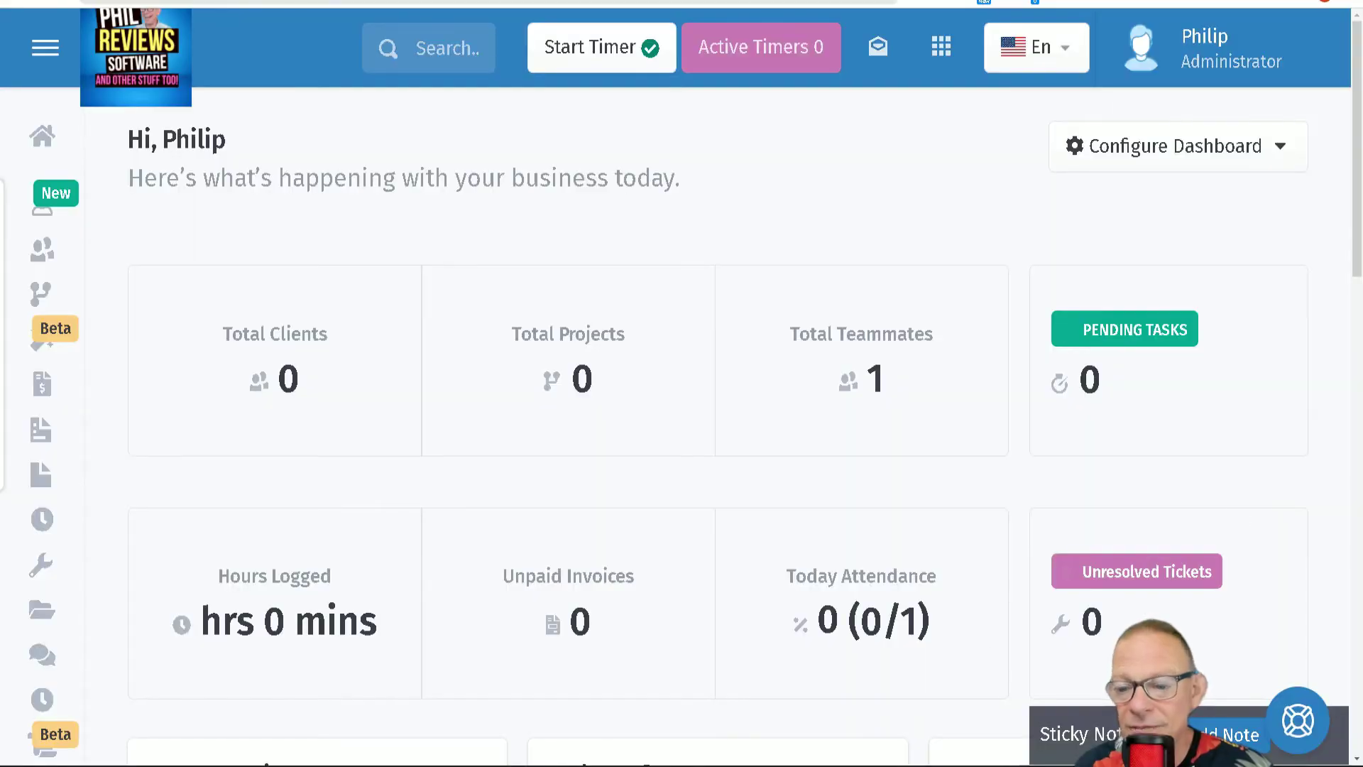